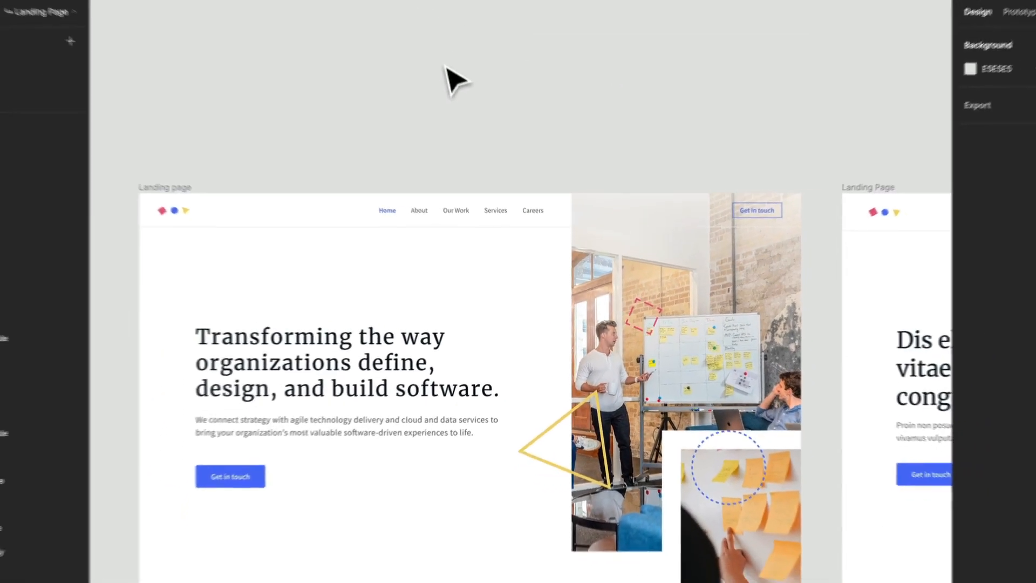
- Draw a frame about 429 × 630 in the empty canvas above the landing page and name it Large Image
key("f")
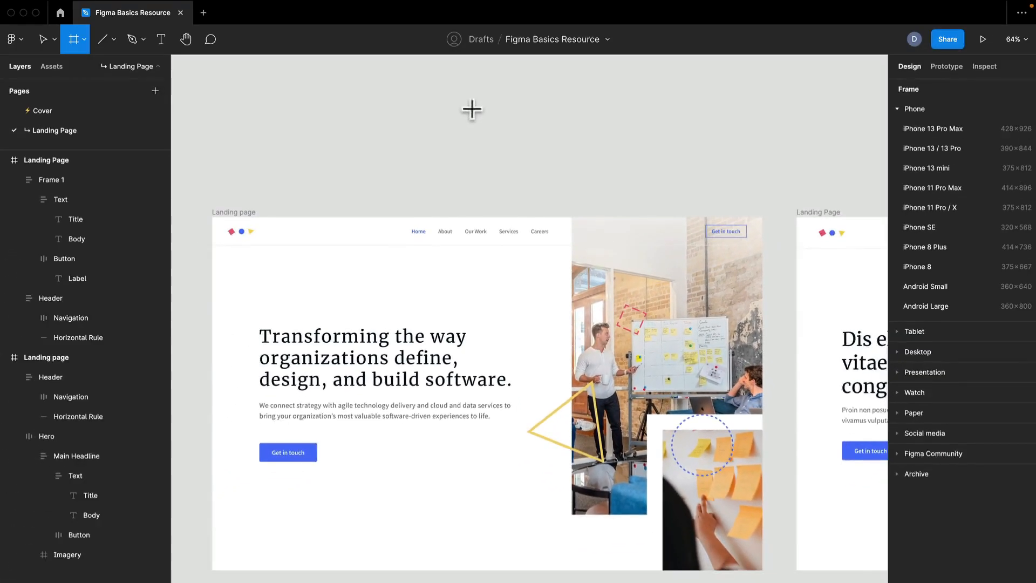
scroll(470, 158, "up", 5)
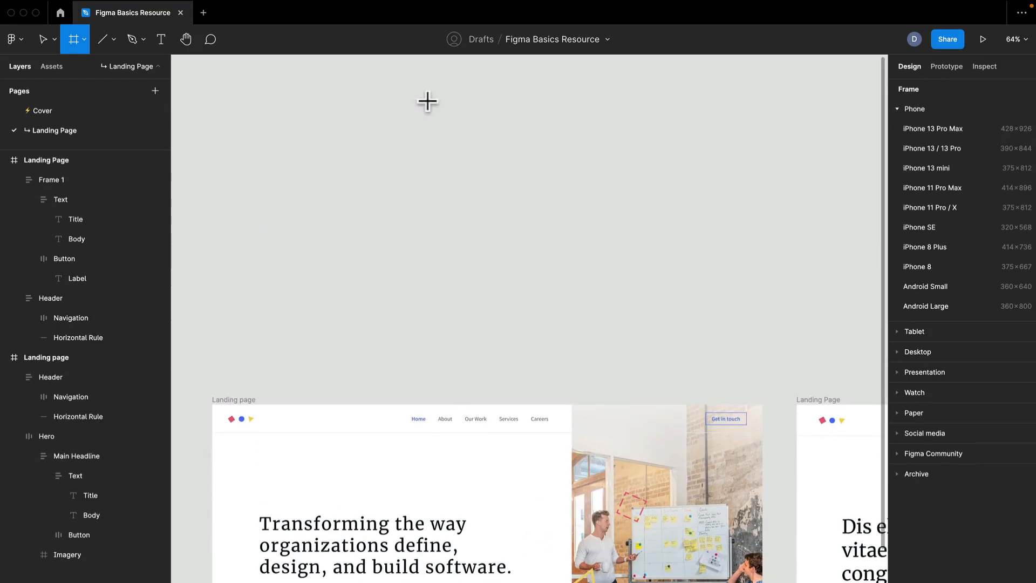
left_click_drag(426, 101, 426, 111)
left_click_drag(473, 193, 596, 347)
key("super+r")
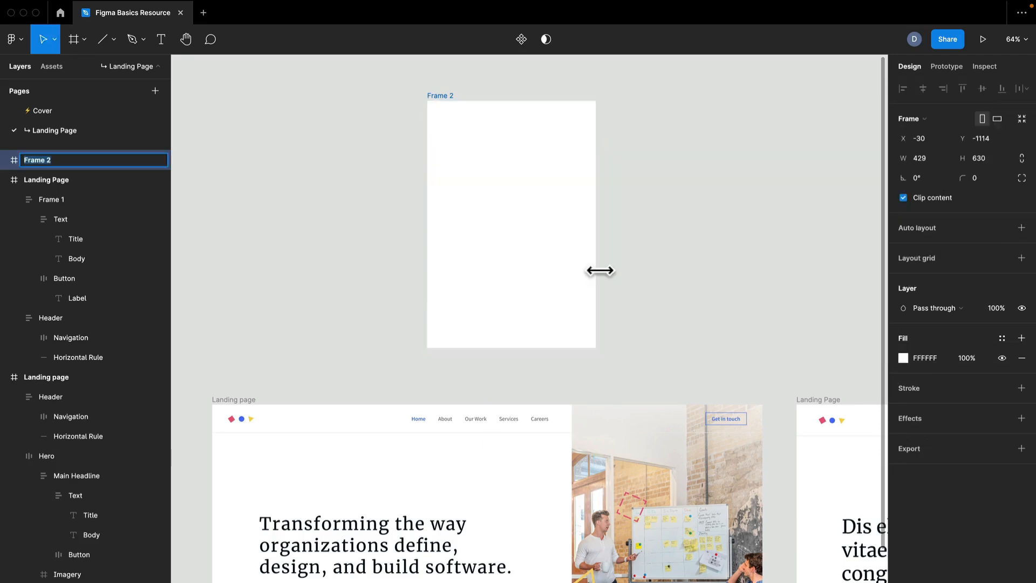
type("LA")
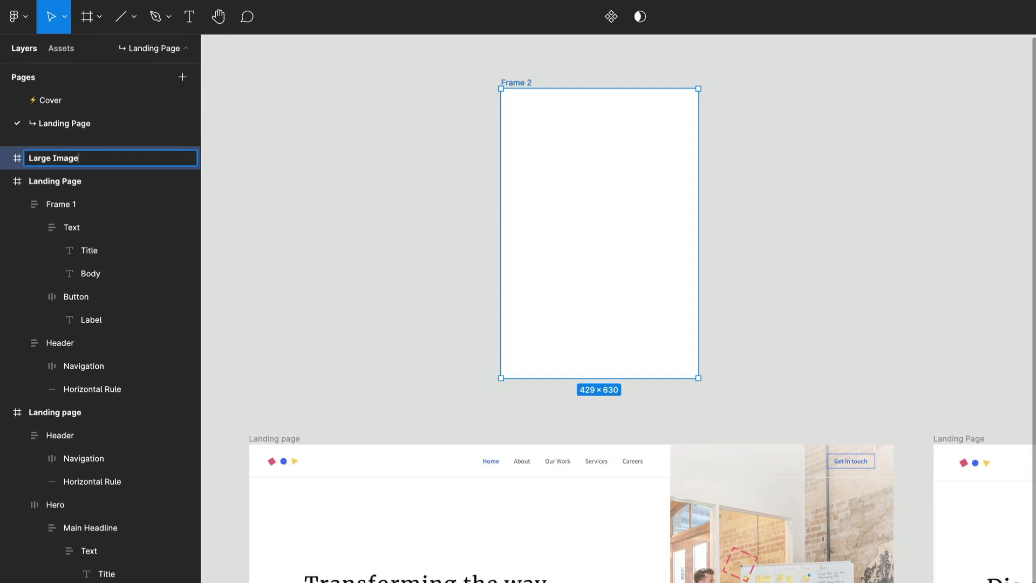
key("Return")
- Run the Unsplash plugin with the Large Image frame selected and open its image search
scroll(777, 251, "down", 5)
scroll(786, 215, "up", 6)
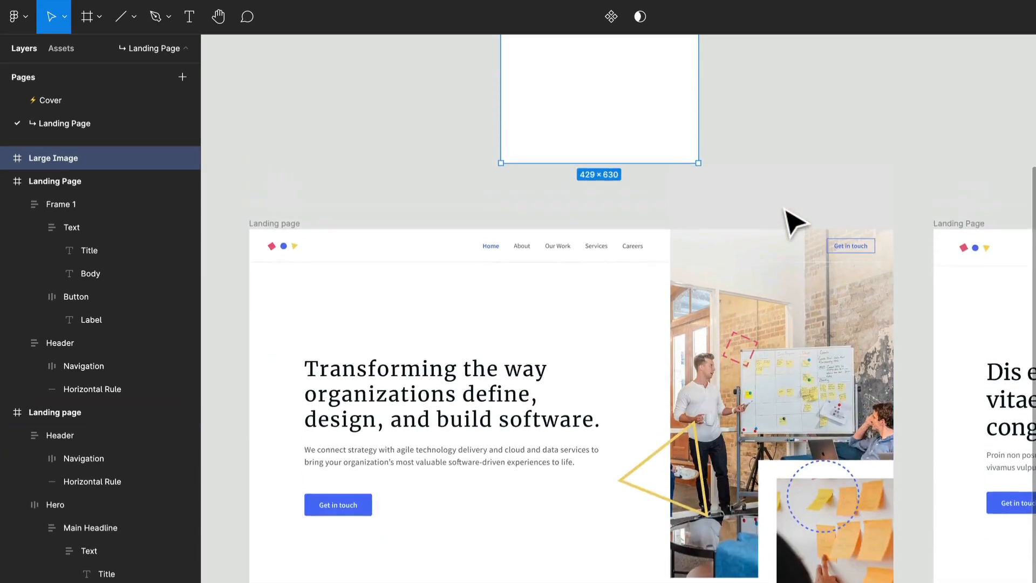
right_click(778, 212)
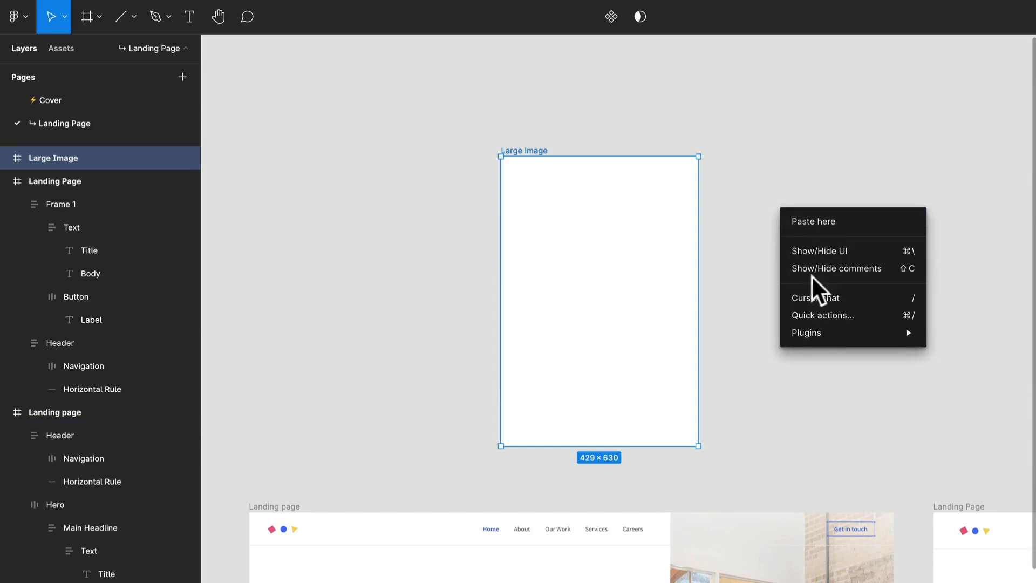
mouse_move(808, 334)
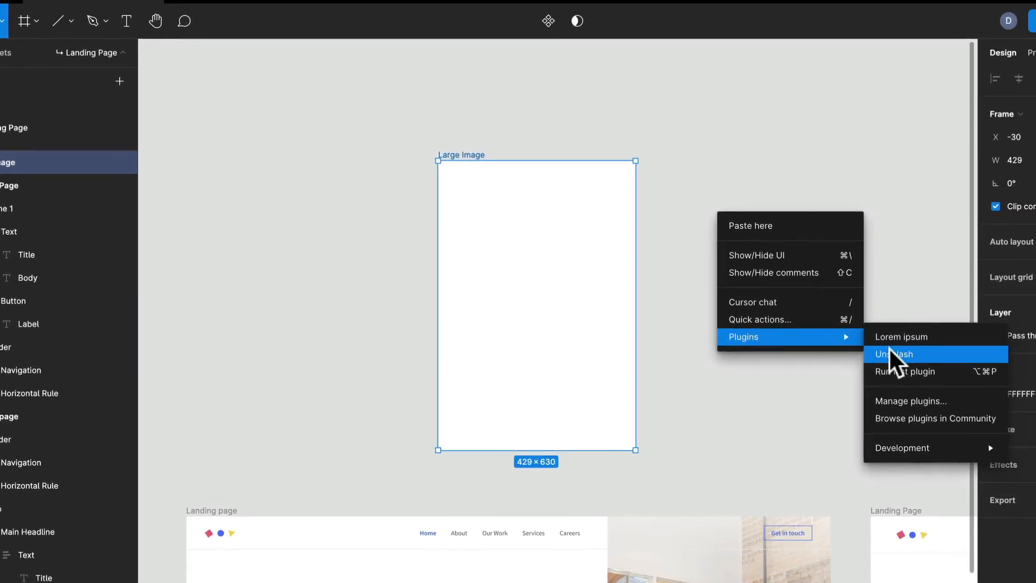
left_click(898, 355)
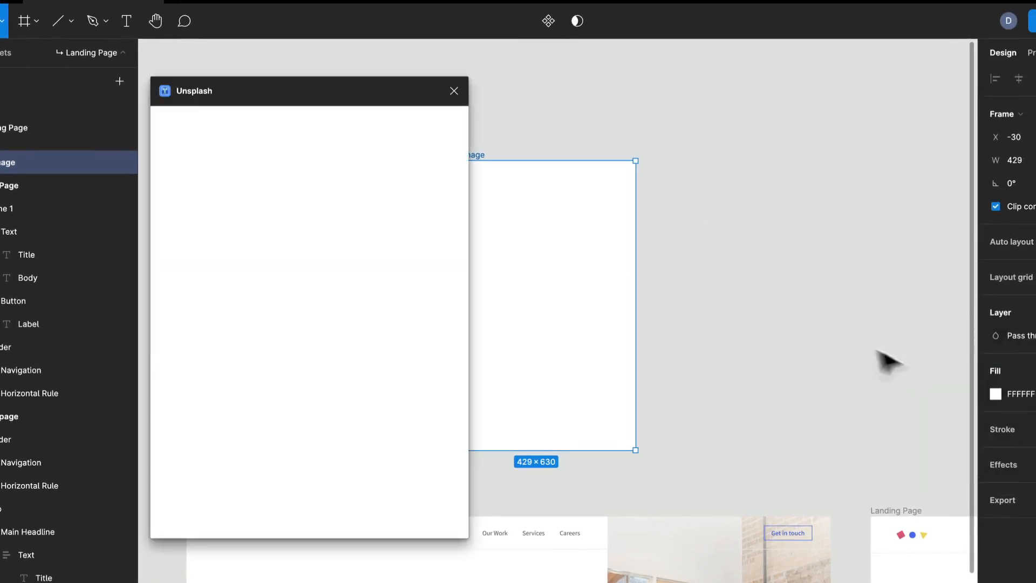
left_click_drag(686, 224, 770, 223)
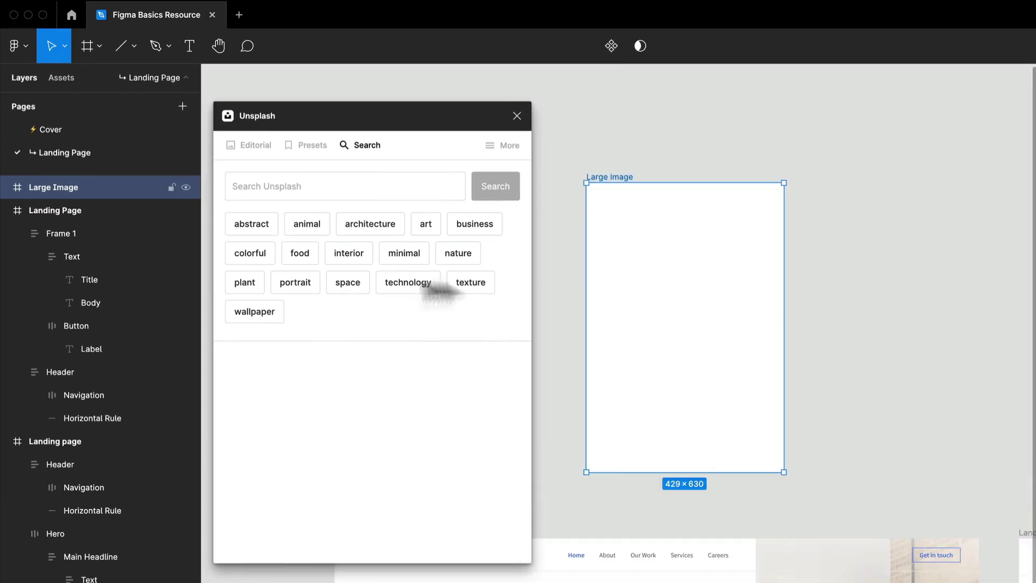
left_click(338, 192)
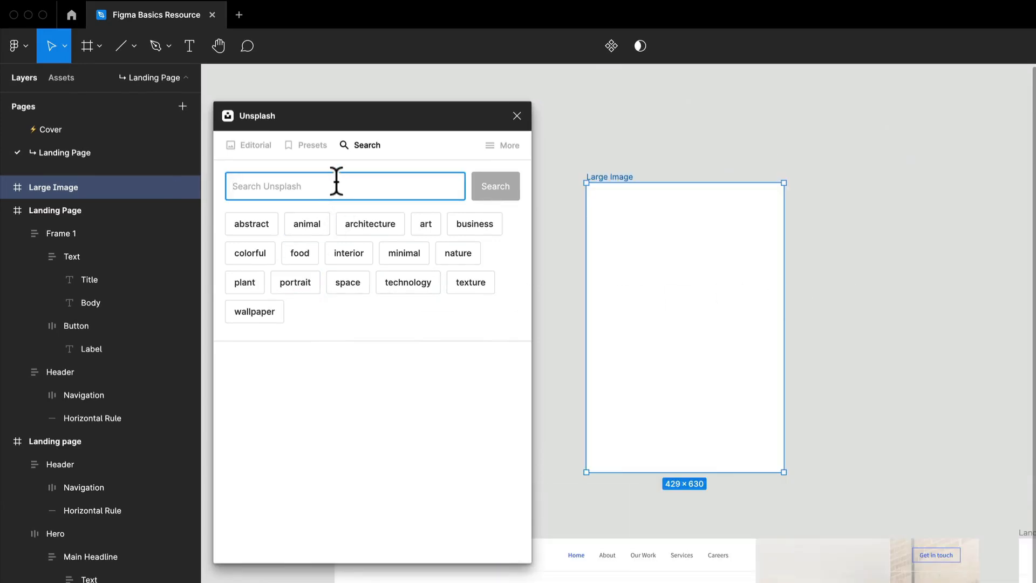
- Search the Unsplash photos for "Team" and for "whiteboarding"
type("Te")
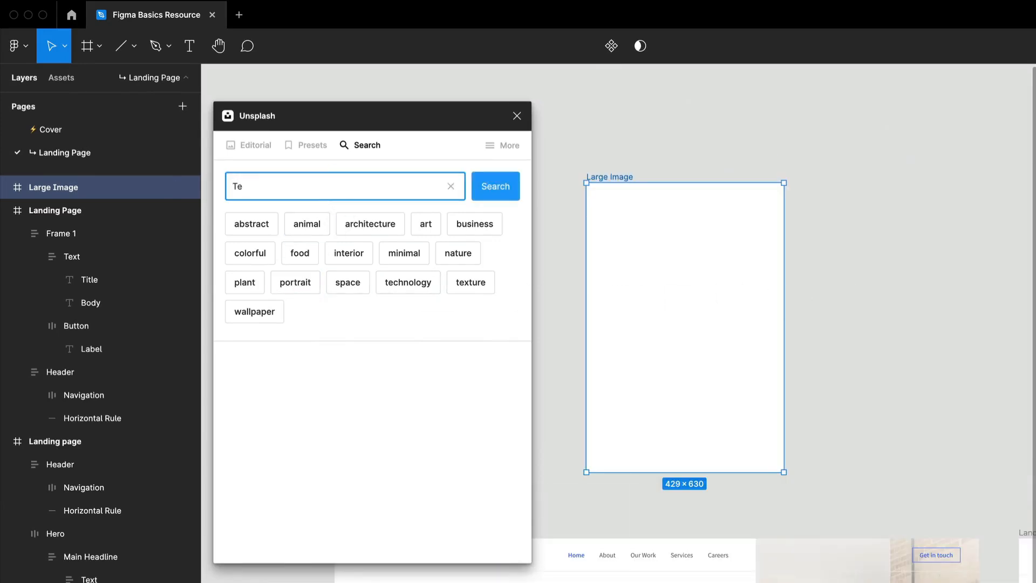
type("am")
key("Return")
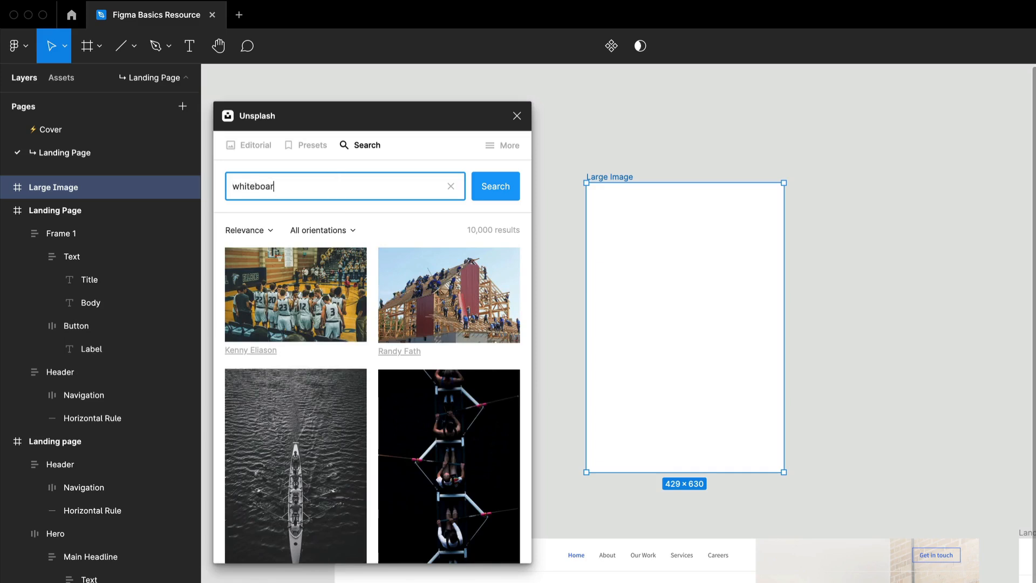
key("Return")
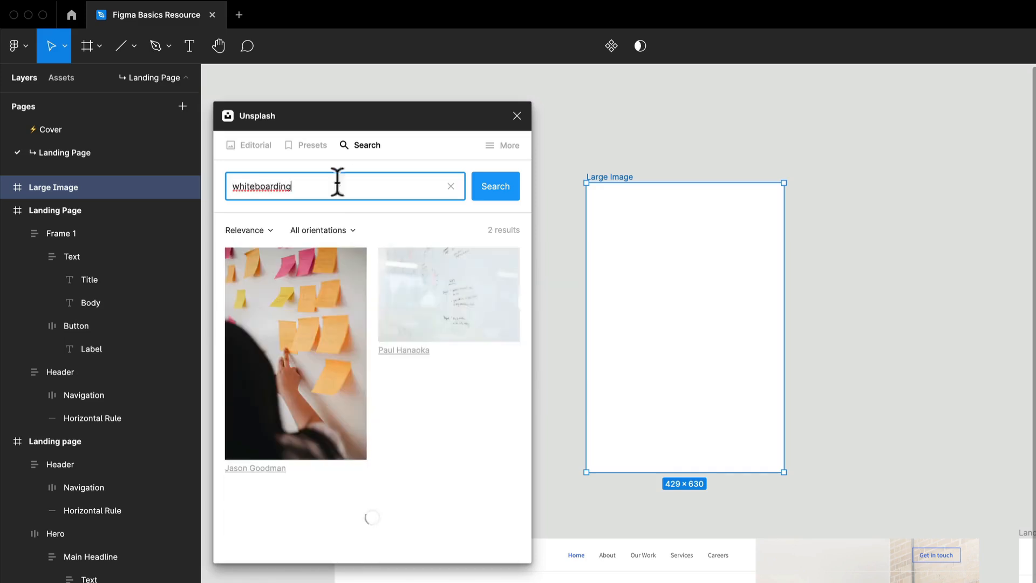
left_click_drag(576, 445, 600, 405)
scroll(646, 345, "up", 5)
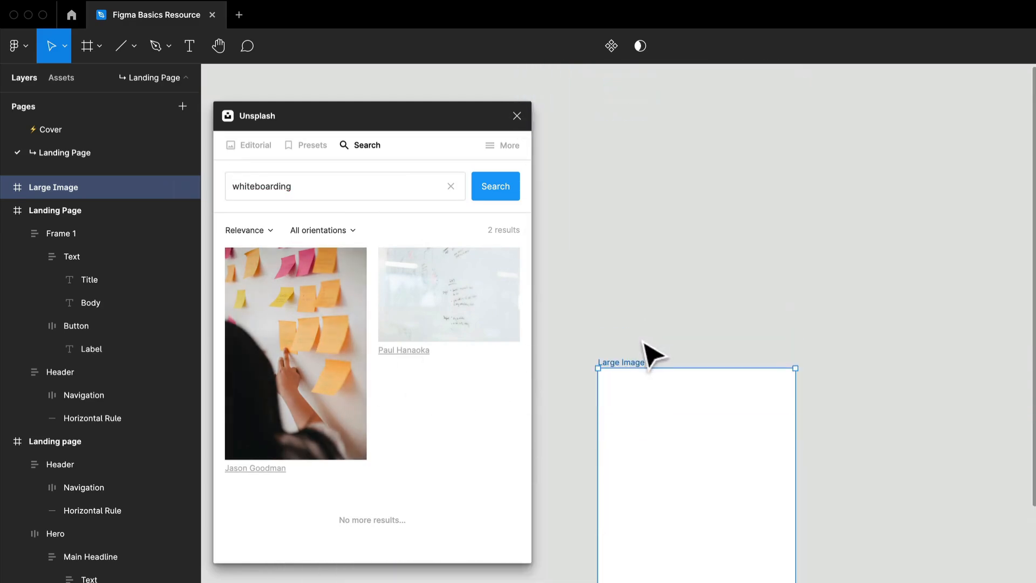
scroll(649, 319, "down", 1)
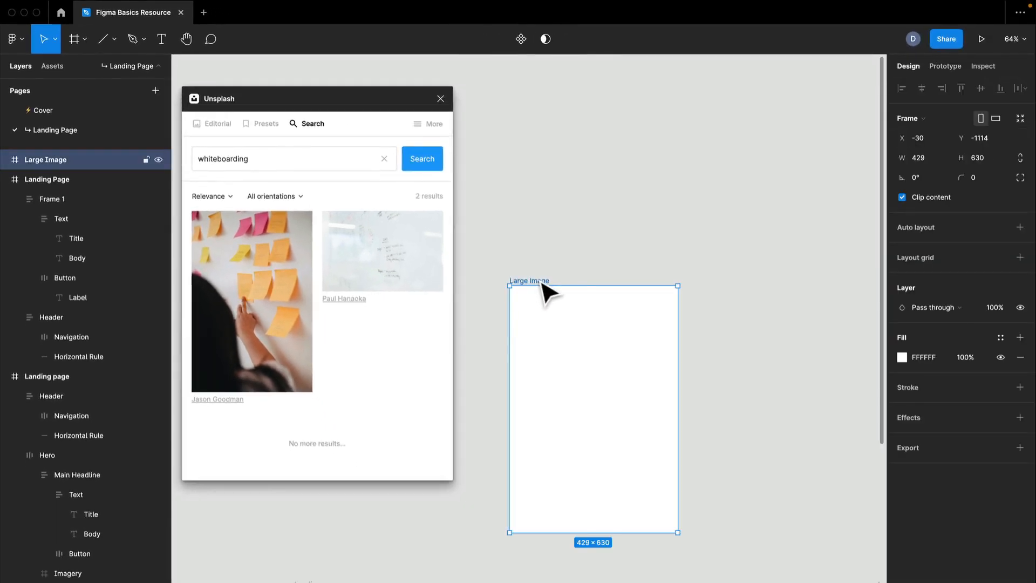
- Duplicate the Large Image frame and rename the copy Small Image
key("super+d")
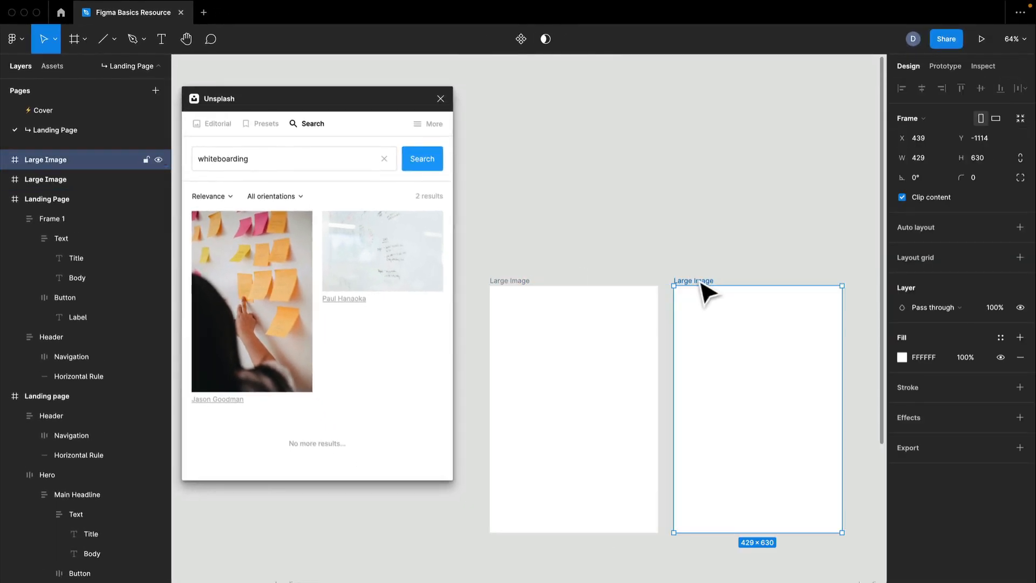
key("super+r")
type("Small Ima")
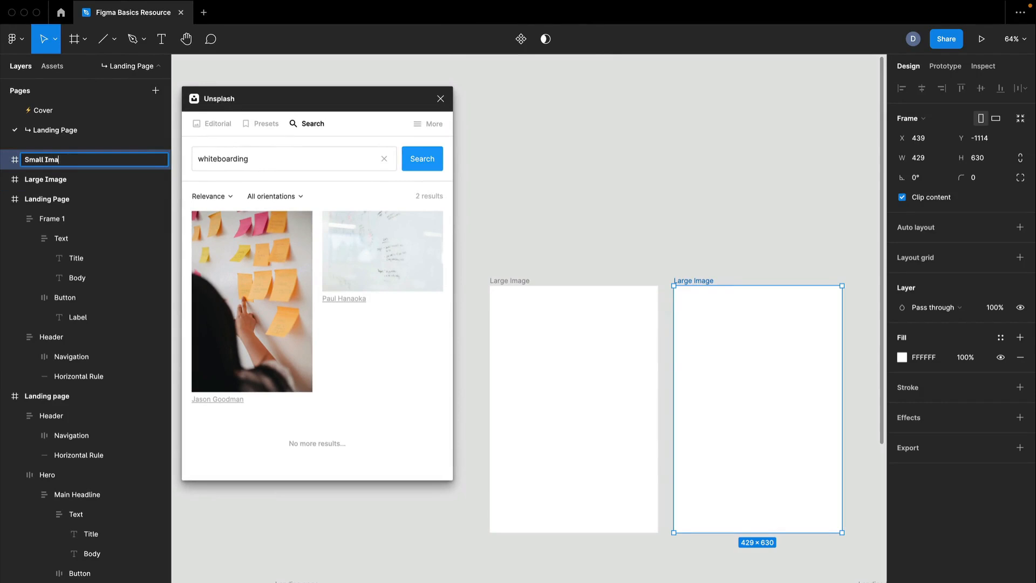
type("ge")
key("Return")
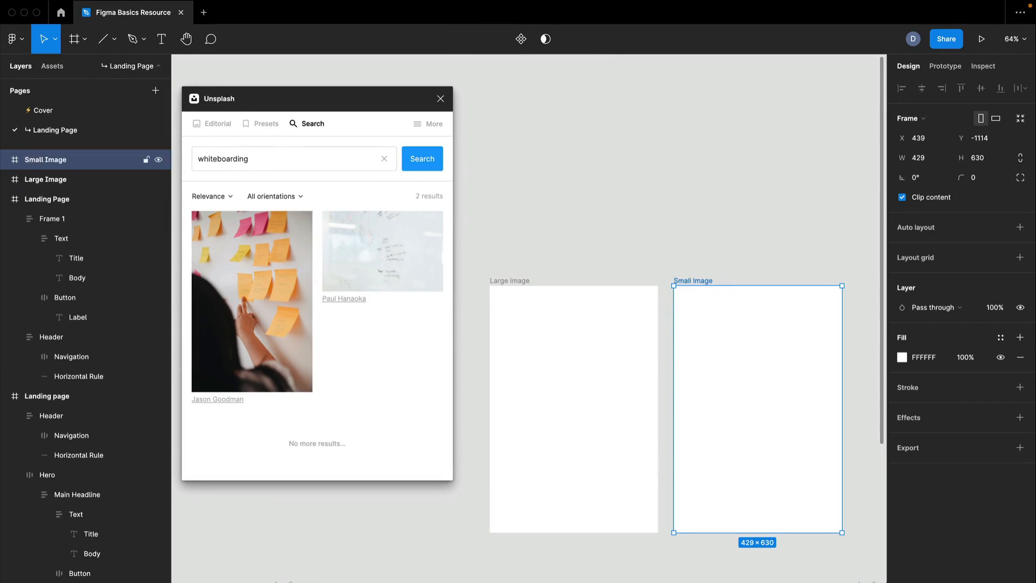
- Fill the Small Image frame with the Unsplash photo of a hand pointing at orange sticky notes
left_click(282, 260)
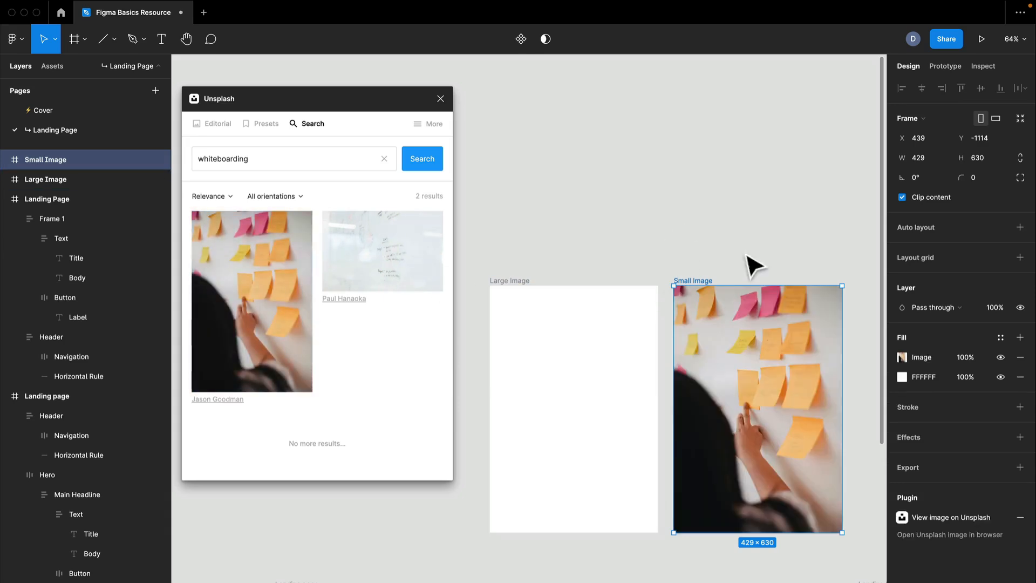
left_click_drag(749, 259, 811, 201)
left_click_drag(806, 386, 661, 204)
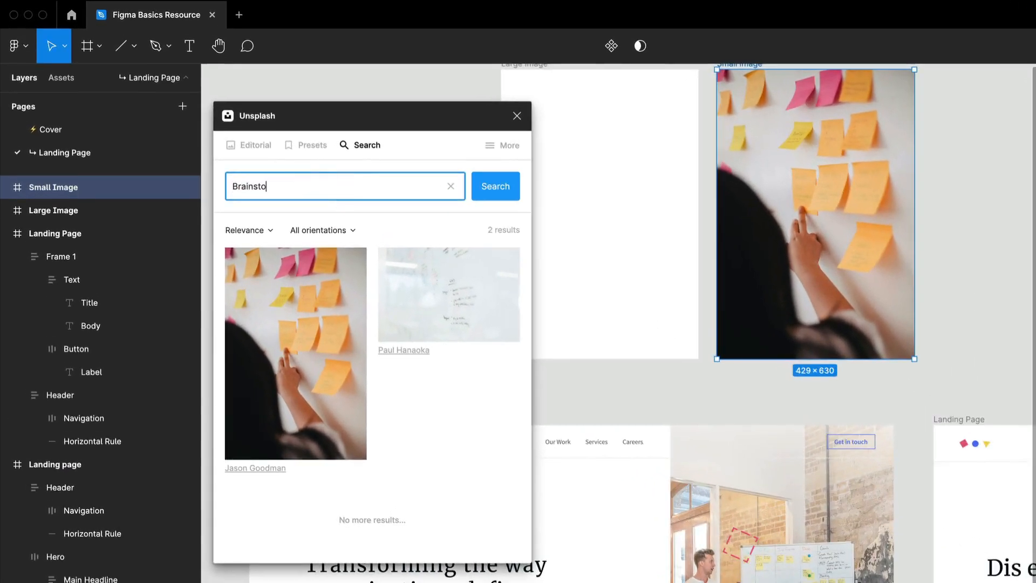
- Search Unsplash for "Brainstorming", fill the Large Image frame with the photo of a smiling man at an office table, and close the plugin
type("ng")
key("Return")
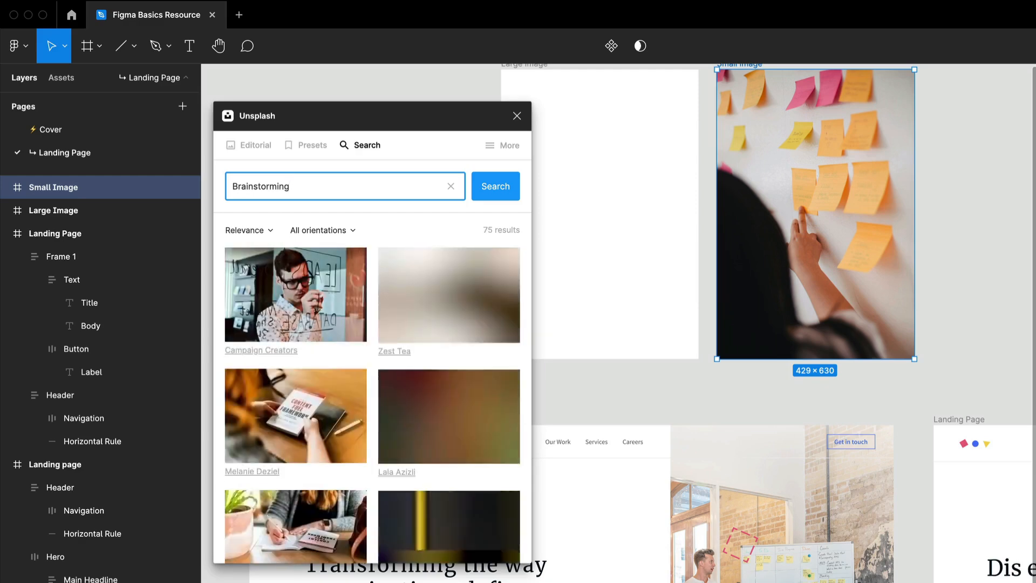
left_click(639, 227)
scroll(403, 360, "down", 10)
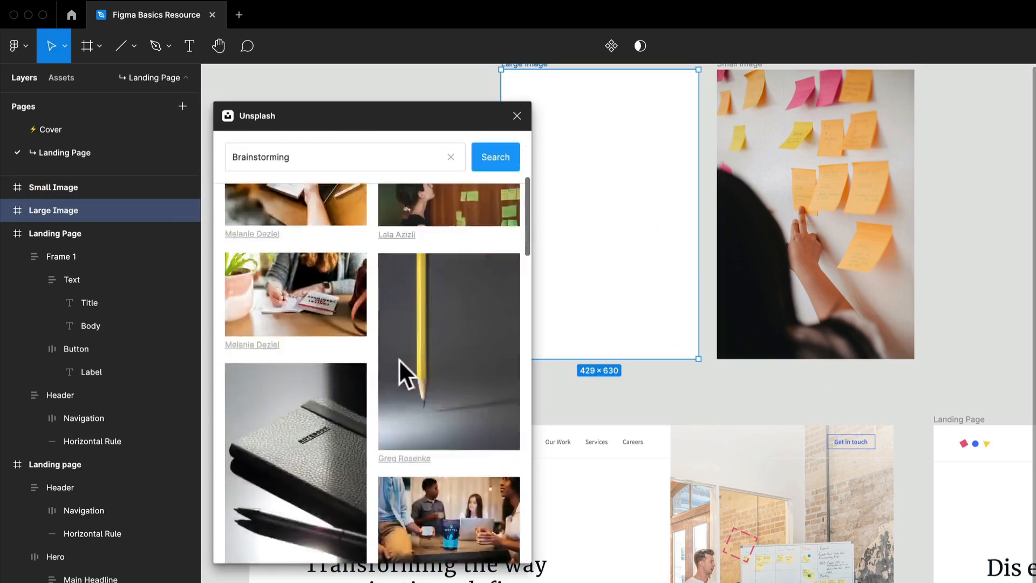
scroll(392, 352, "down", 10)
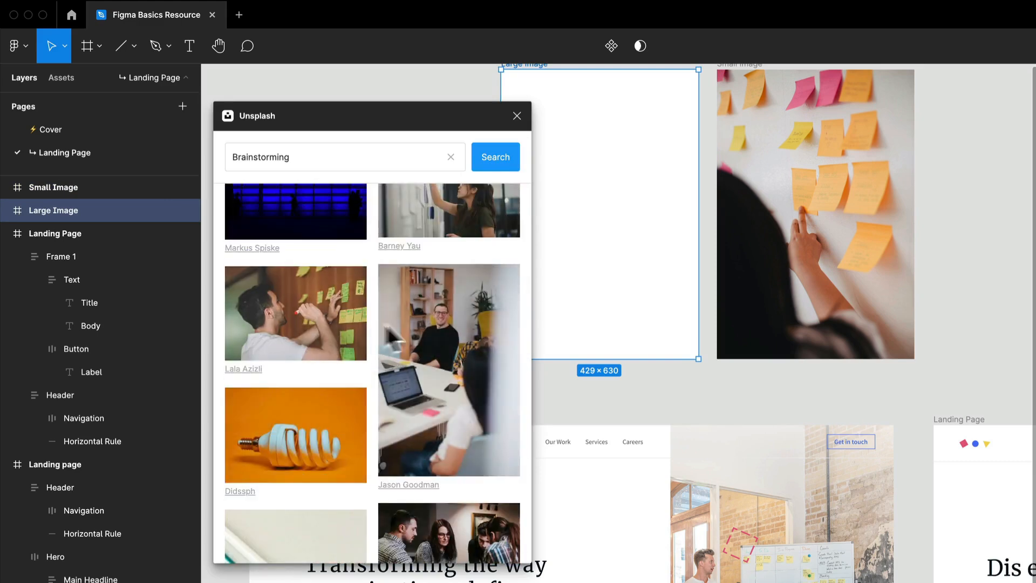
left_click_drag(439, 340, 677, 330)
scroll(675, 328, "up", 5)
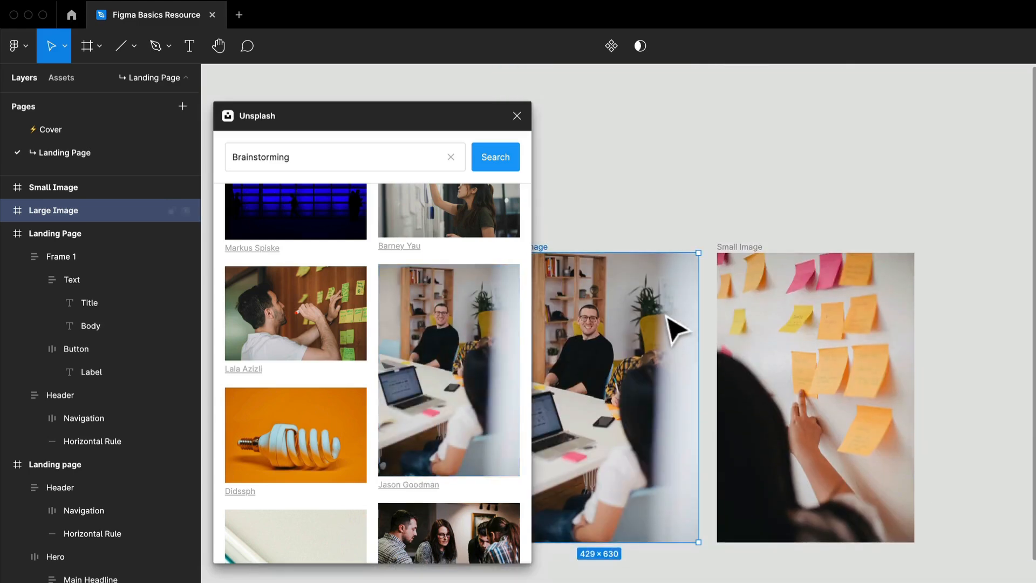
left_click(511, 117)
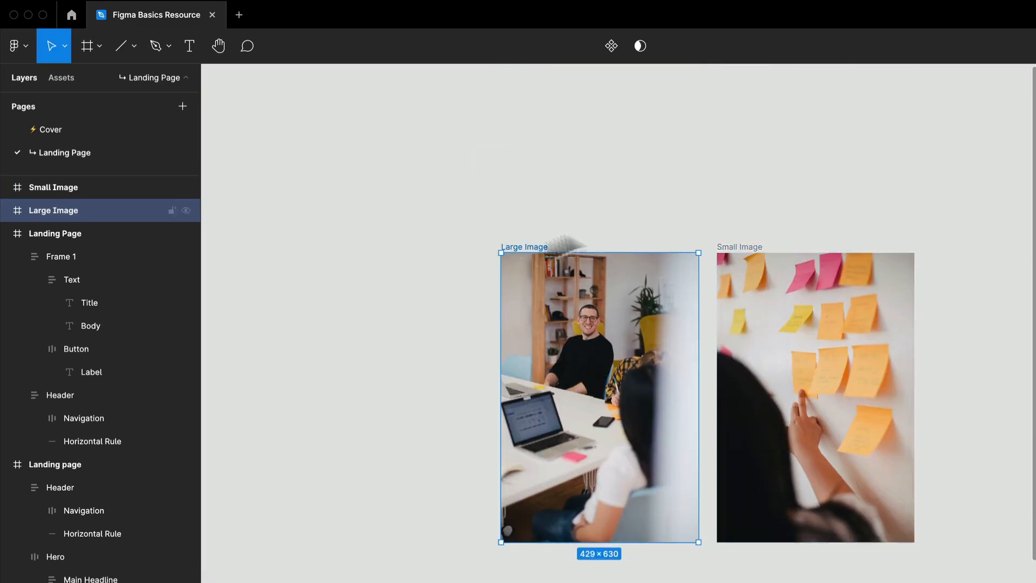
- Move the Large Image frame up so that it sits higher than the Small Image frame
scroll(631, 280, "down", 10)
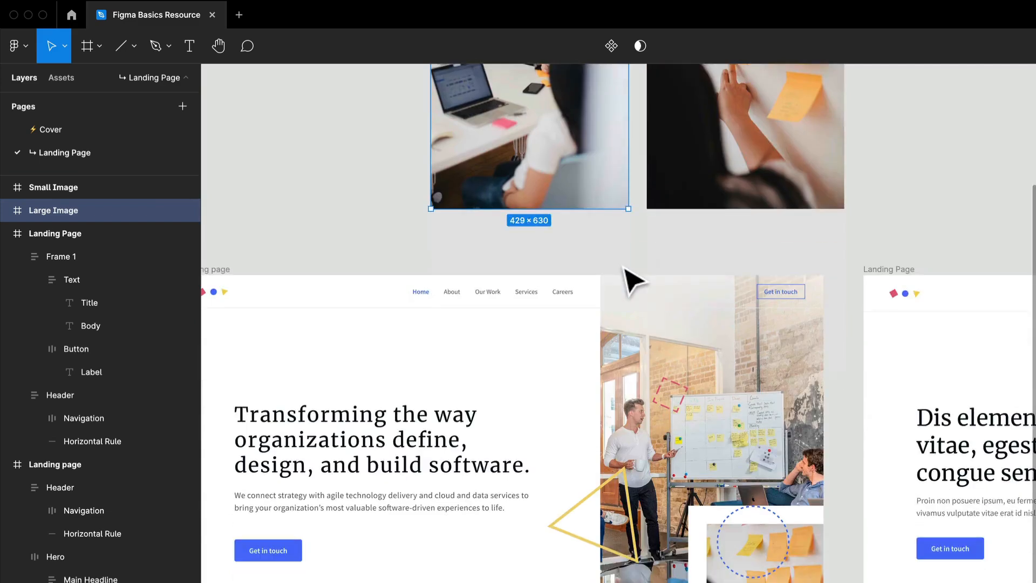
scroll(685, 216, "up", 7)
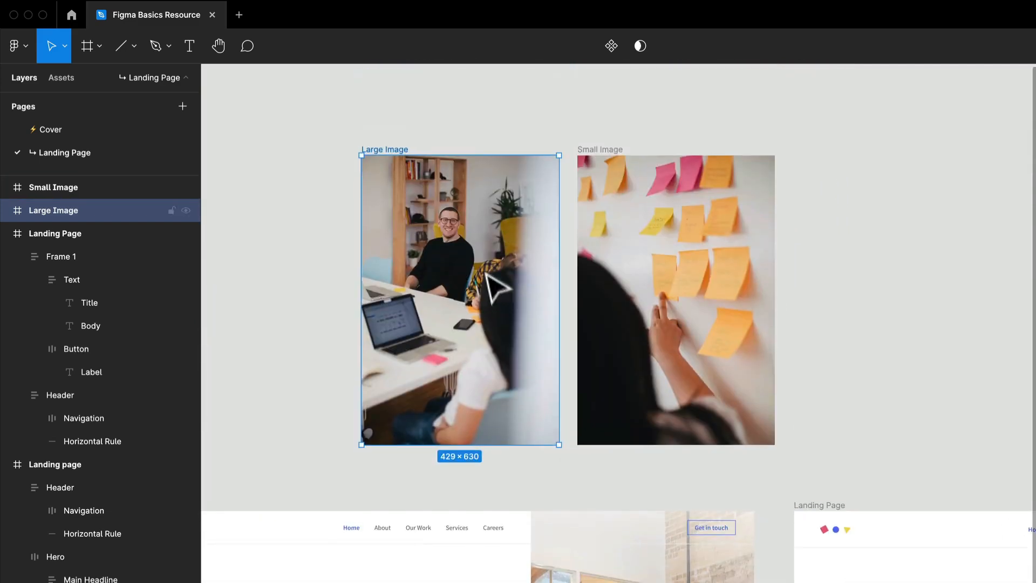
left_click_drag(493, 289, 489, 182)
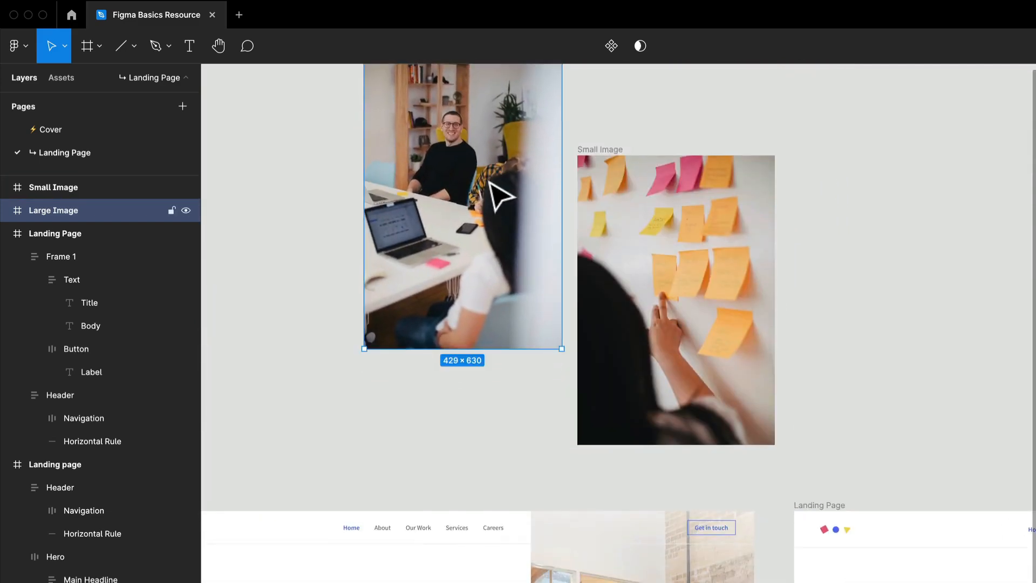
mouse_move(518, 229)
left_mouse_down()
mouse_move(538, 273)
mouse_move(527, 225)
left_mouse_up()
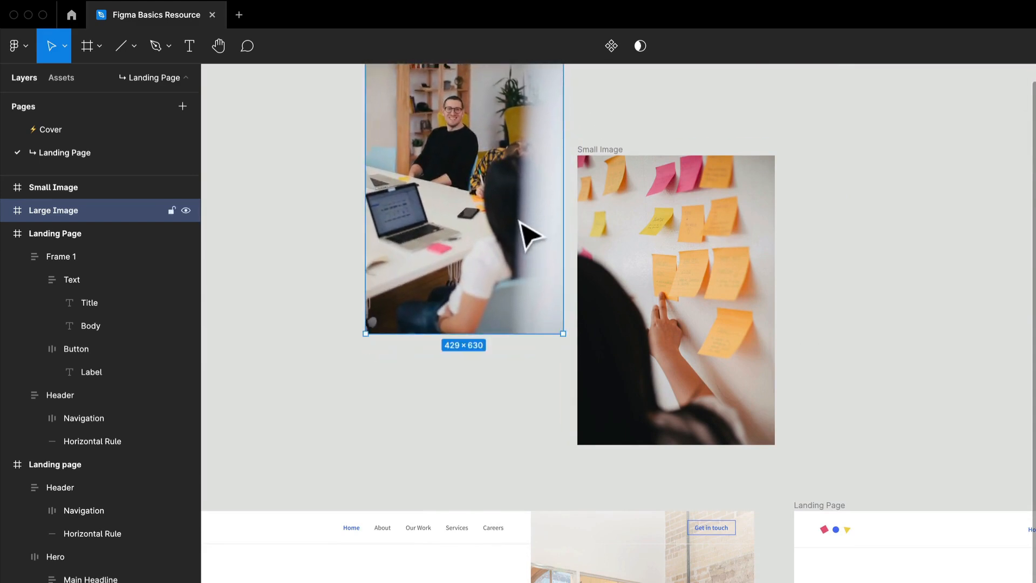
scroll(667, 200, "left", 1)
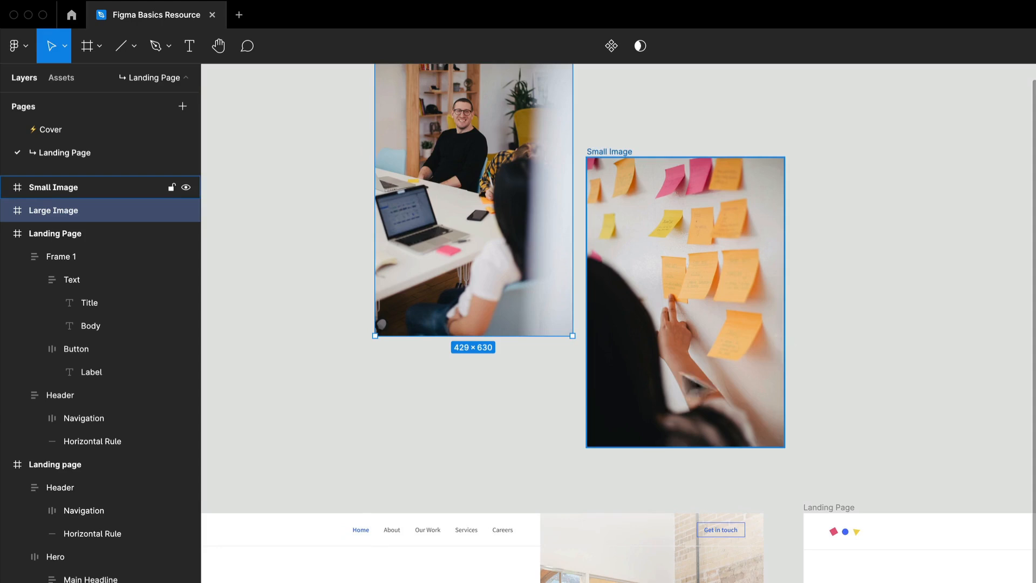
- Scale the Small Image frame down to about 282 × 405 and position it overlapping the lower-right corner of Large Image
left_click_drag(717, 260, 665, 281)
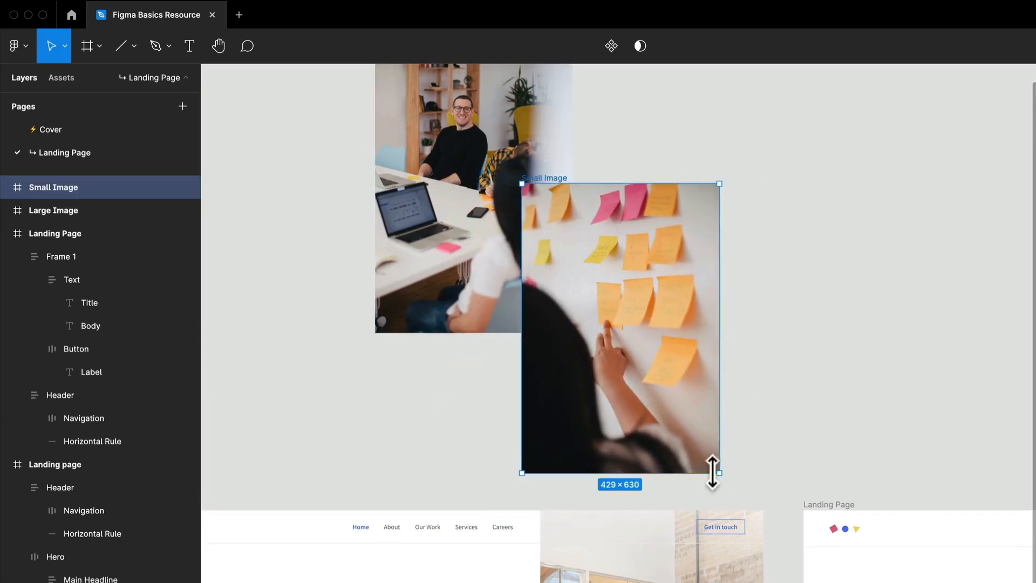
left_click_drag(717, 473, 652, 373)
left_click_drag(651, 372, 828, 294)
left_click_drag(833, 372, 749, 410)
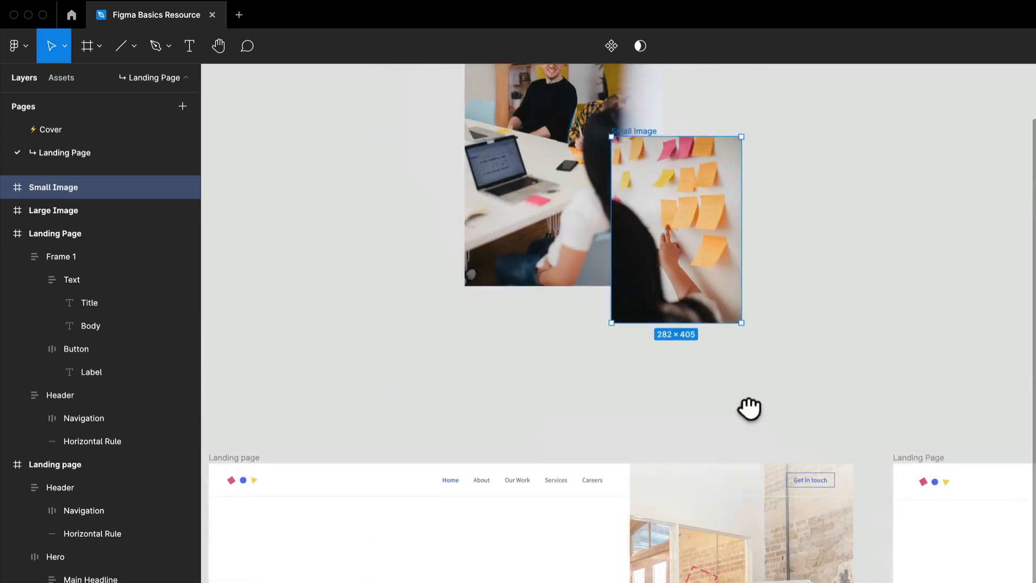
left_click_drag(734, 236, 674, 281)
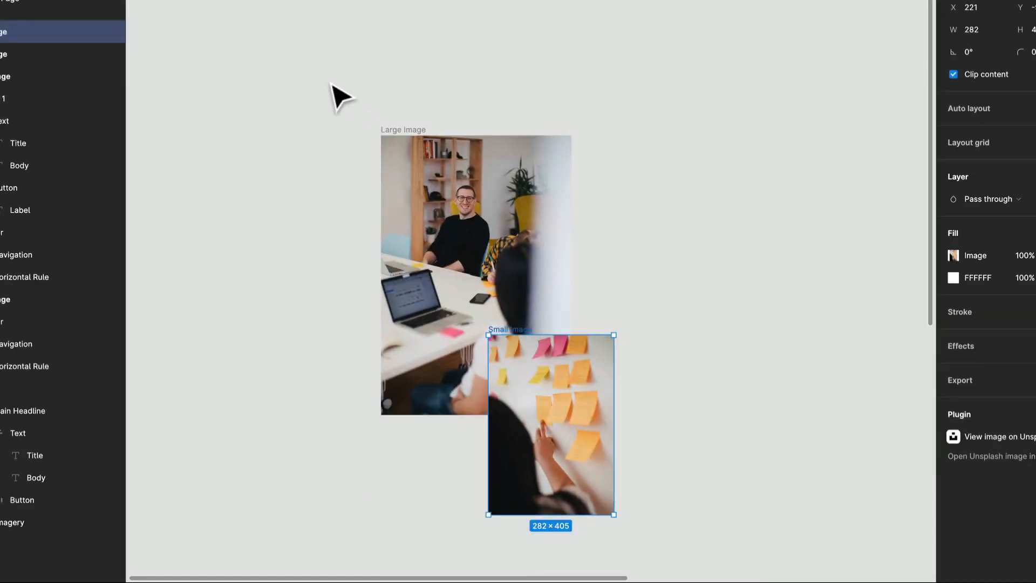
- Group the Large Image and Small Image frames and convert the group into a frame
left_click_drag(330, 82, 671, 542)
right_click(493, 254)
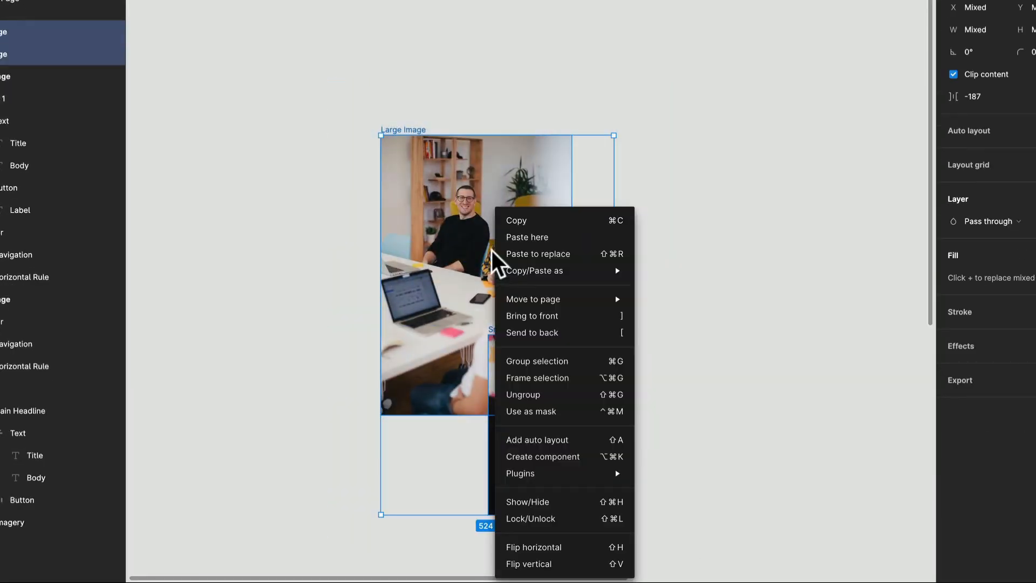
left_click(569, 361)
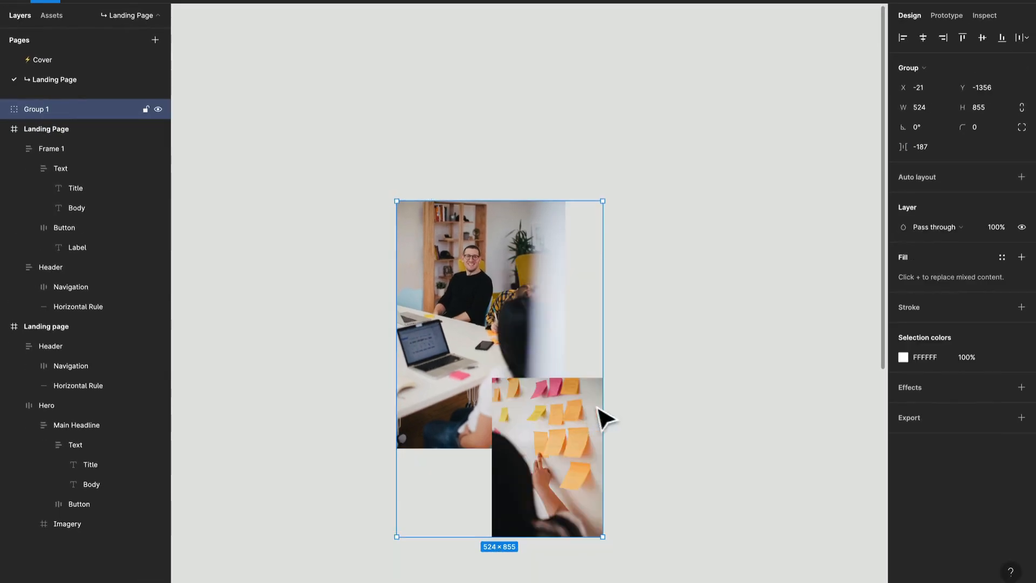
left_click(918, 67)
left_click(912, 53)
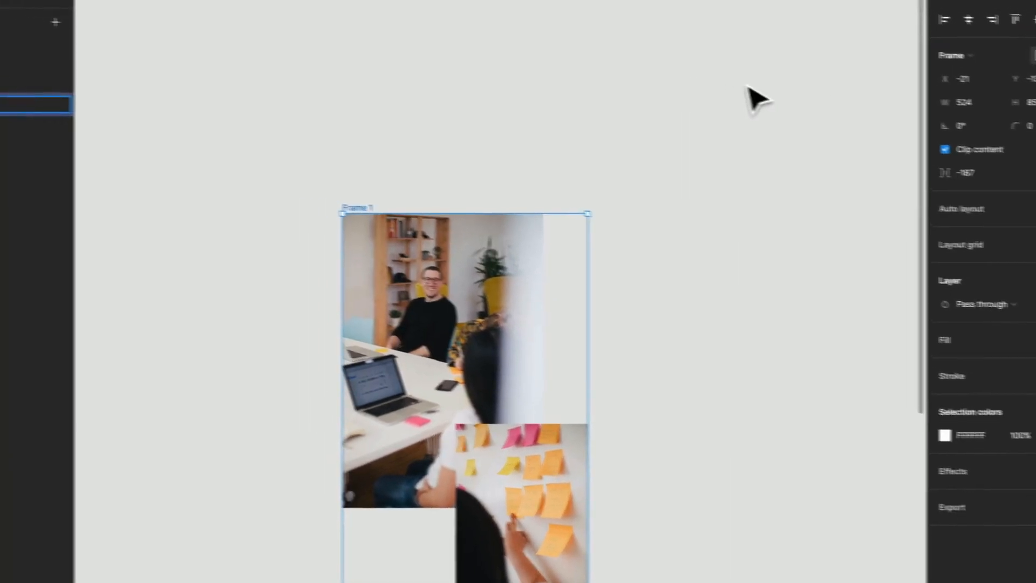
- Rename the frame that holds both images as Imagery
key("ctrl+r")
type("Imag")
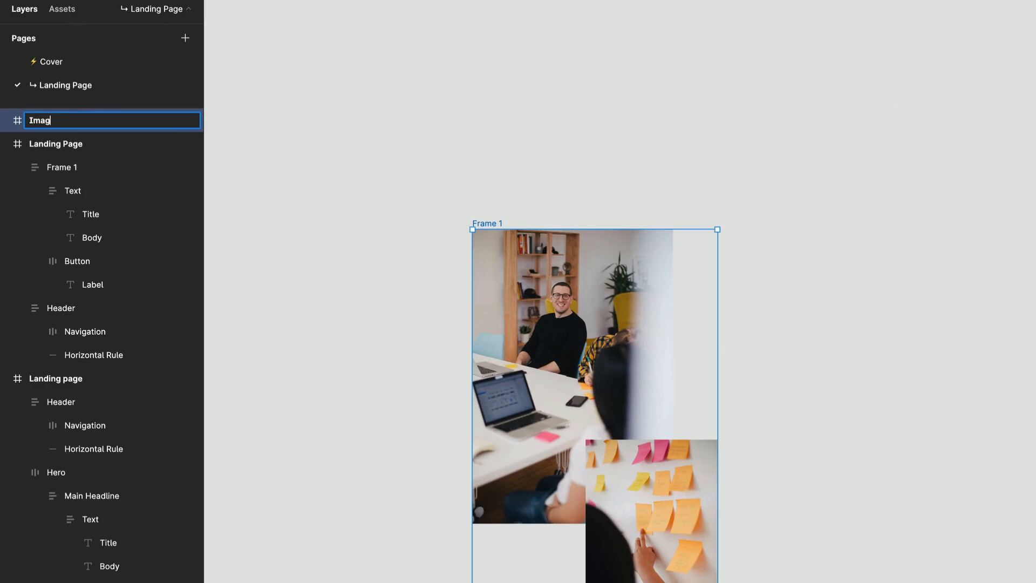
key("Return")
scroll(668, 230, "down", 5)
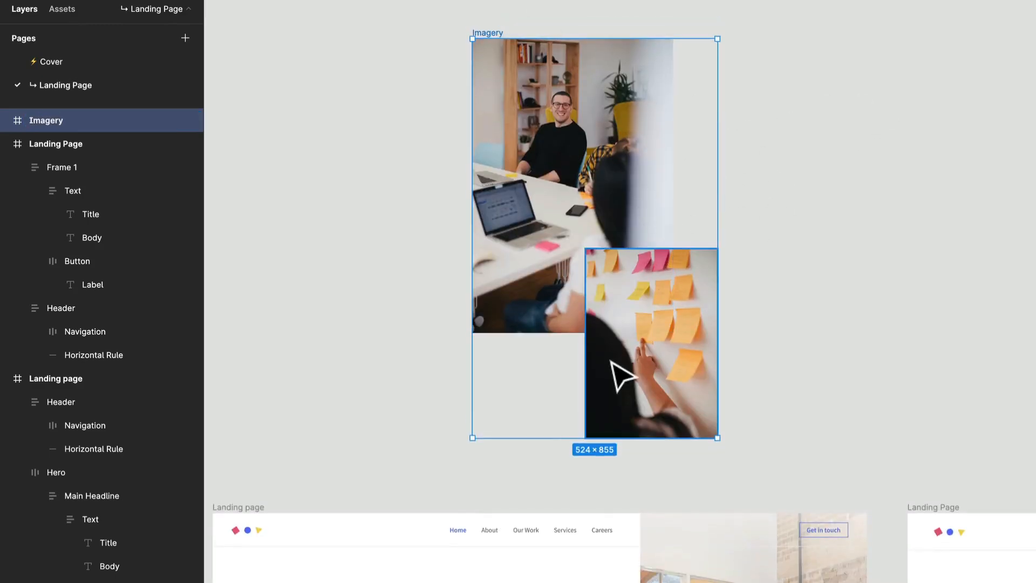
- Widen the Large Image frame to 524 × 630 so its right edge lines up with the Small Image frame's right edge
left_click(619, 377)
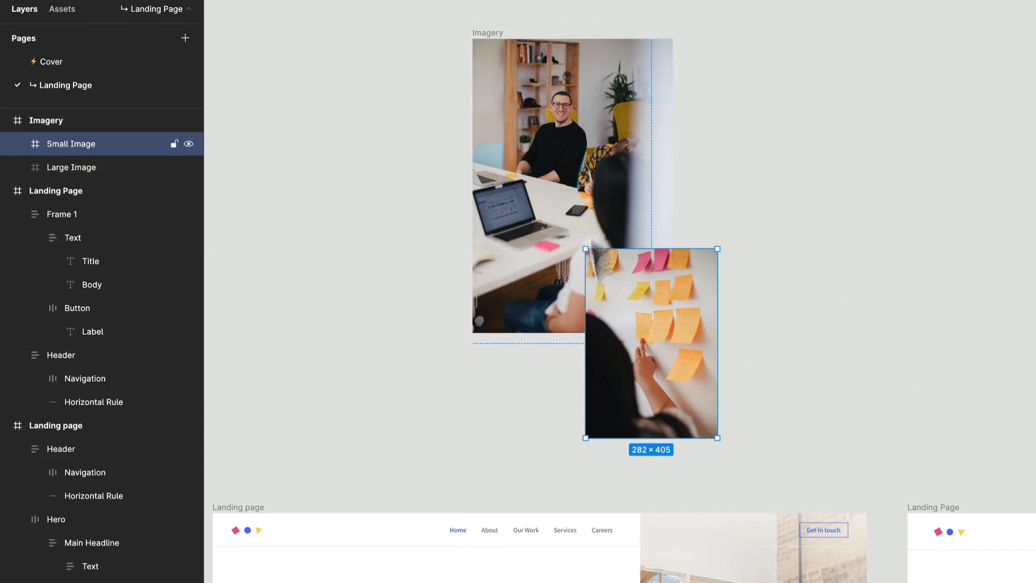
left_click(668, 130)
left_click_drag(677, 124, 716, 133)
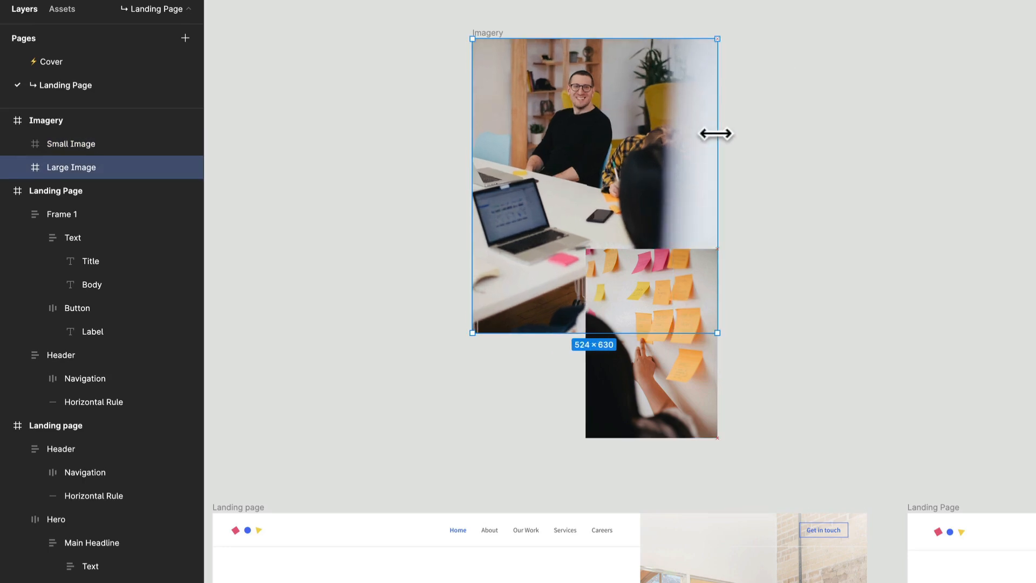
- Remove the solid FFFFFF fill from the Small Image frame and add a white FFFFFF stroke to it
scroll(739, 235, "down", 4)
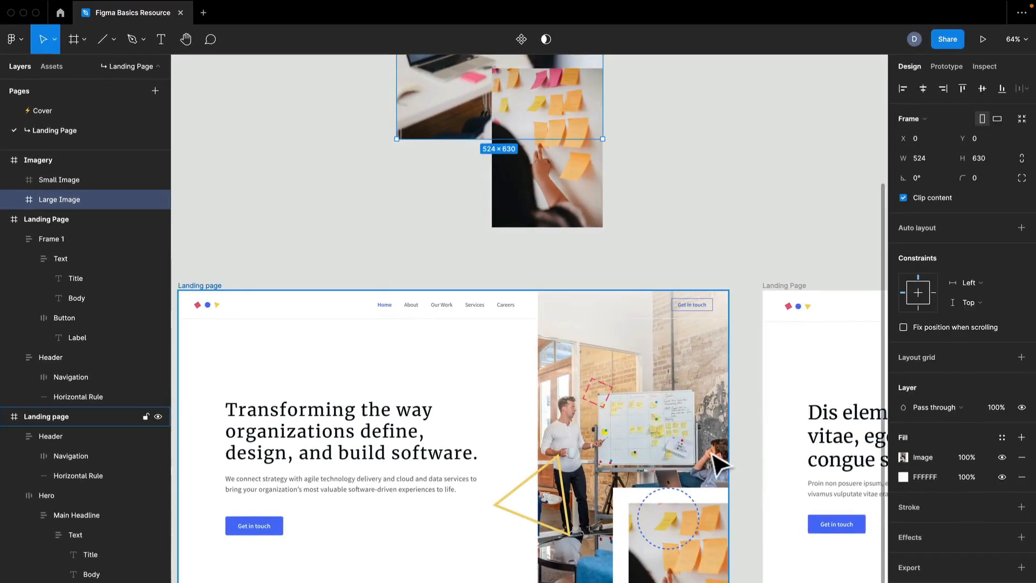
scroll(669, 346, "up", 2)
scroll(671, 354, "up", 5)
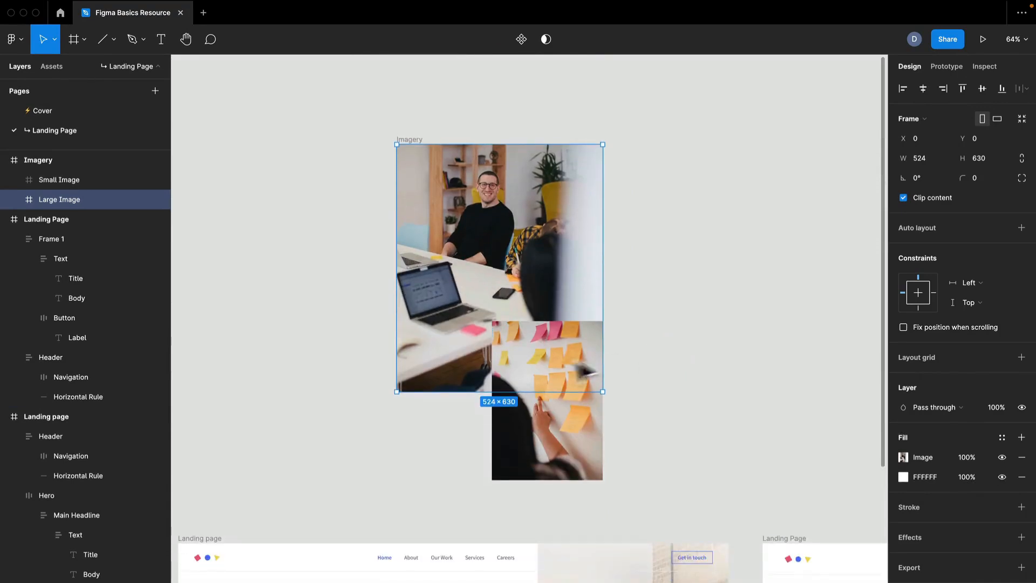
left_click(556, 372)
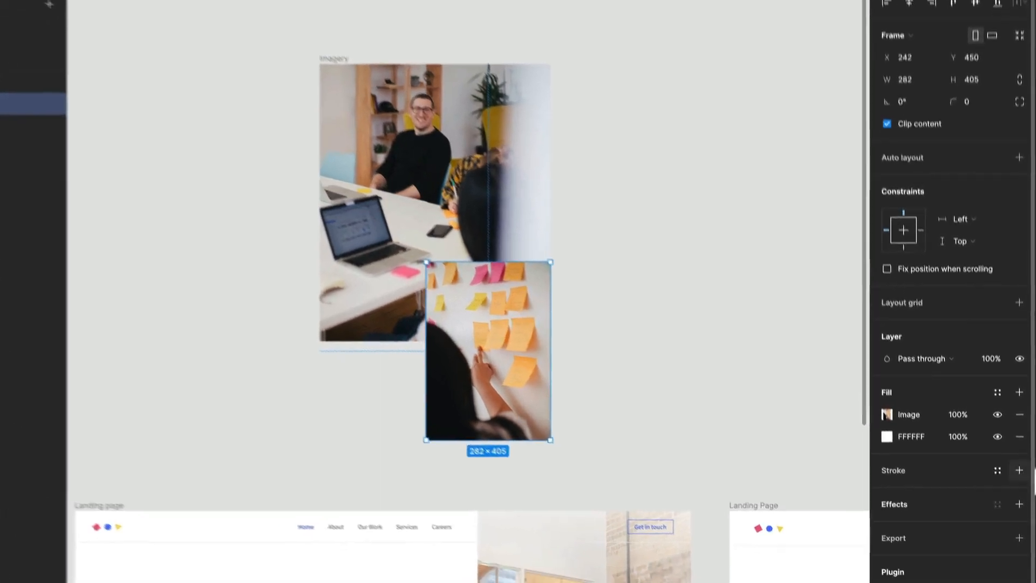
left_click(1018, 414)
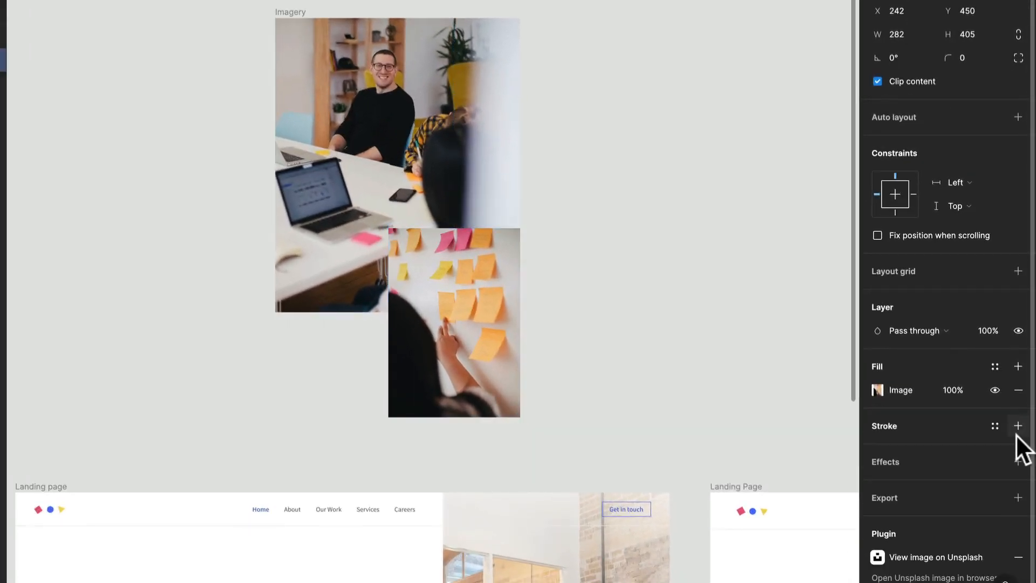
left_click(1017, 426)
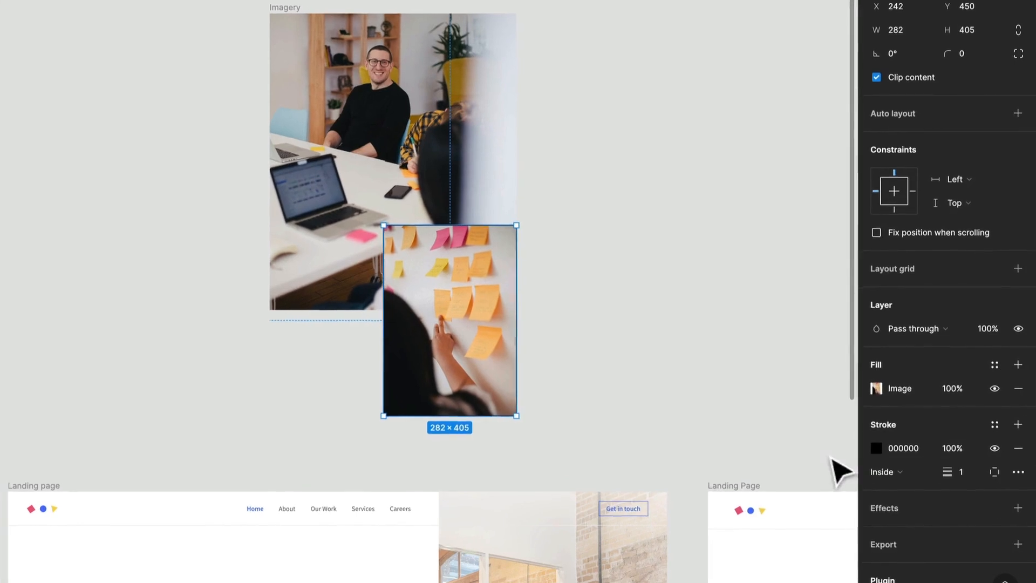
left_click(873, 447)
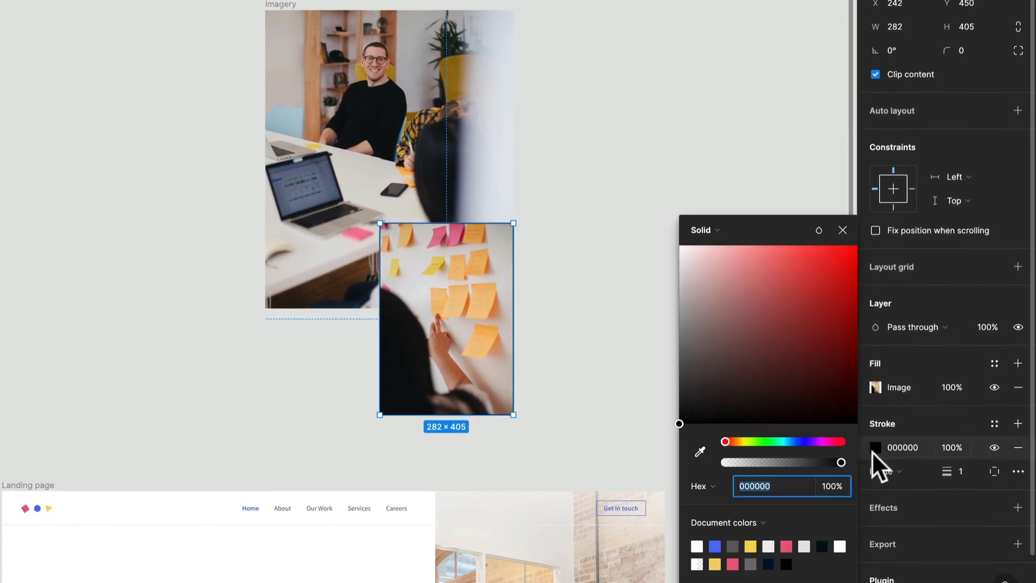
left_click_drag(777, 412, 669, 248)
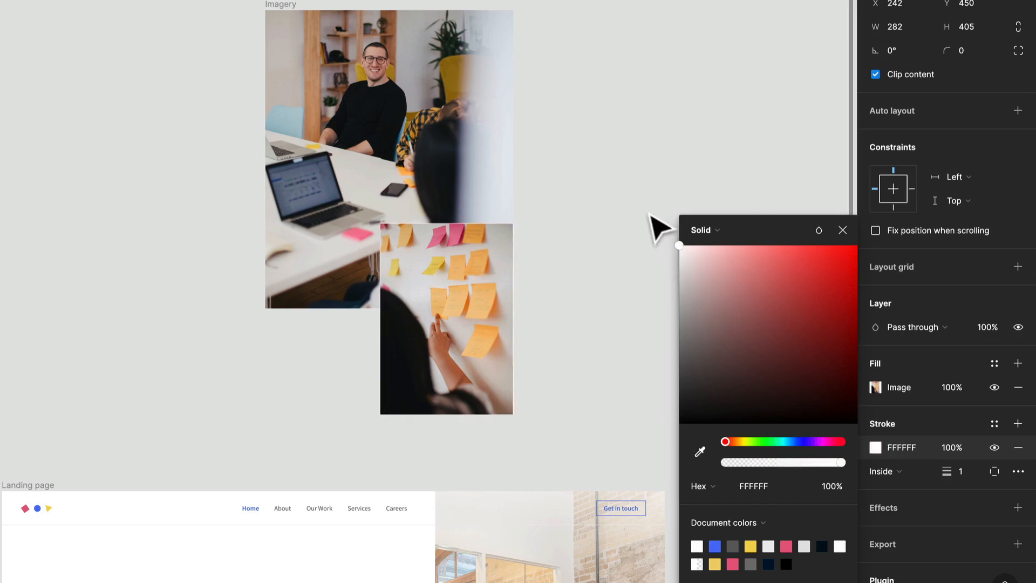
- Try stroke weights of 10 and 20 on the Small Image frame, and settle on a weight of 32
scroll(451, 367, "down", 9)
left_click_drag(516, 403, 440, 578)
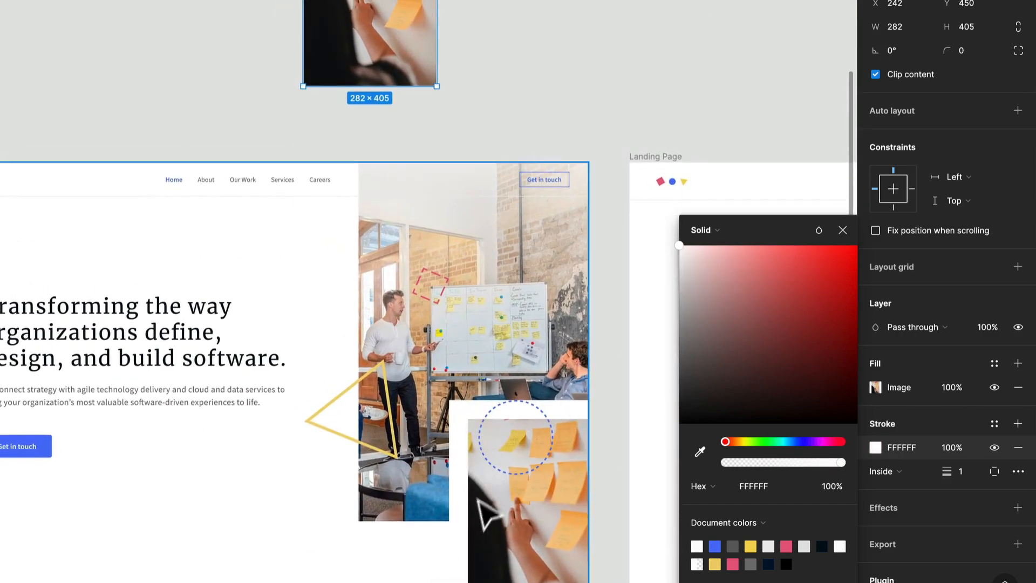
scroll(477, 499, "up", 1)
scroll(345, 318, "up", 4)
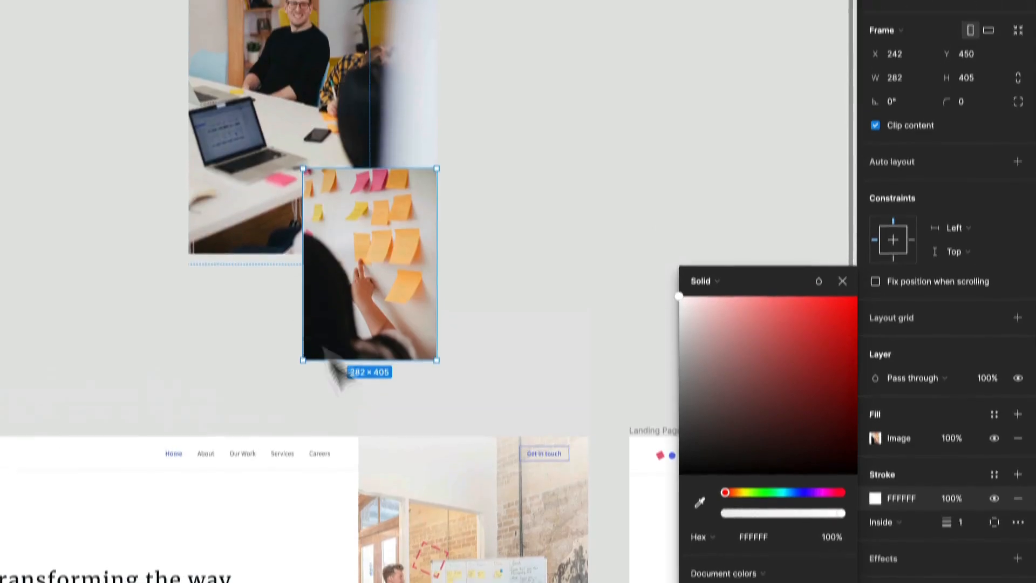
scroll(288, 75, "up", 5)
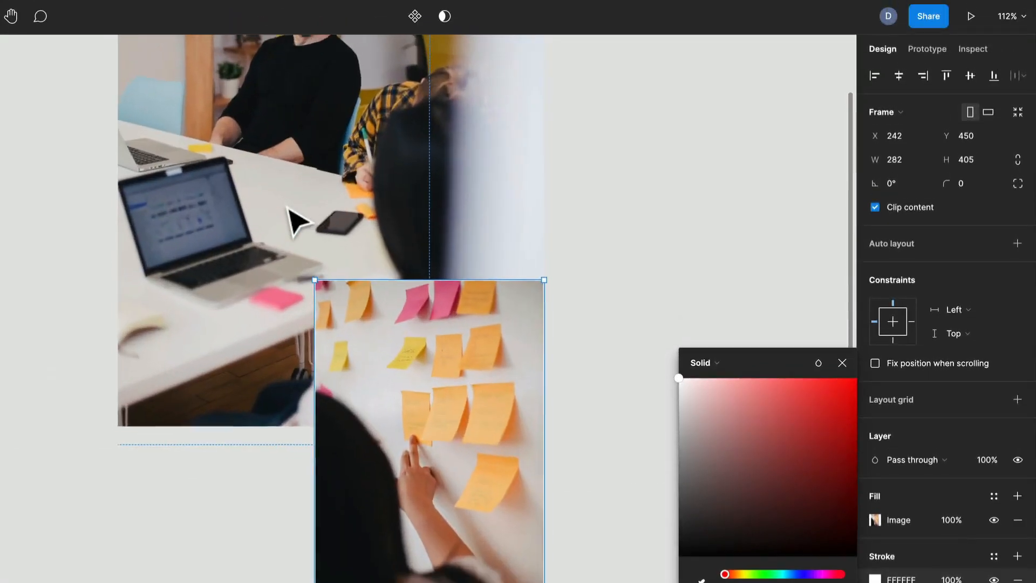
scroll(289, 208, "down", 2)
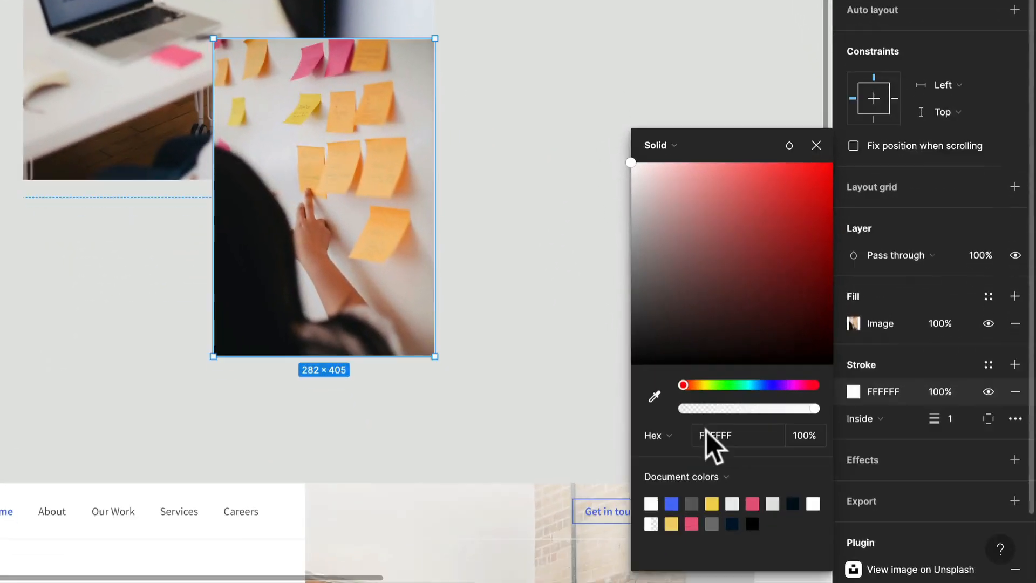
left_click(951, 419)
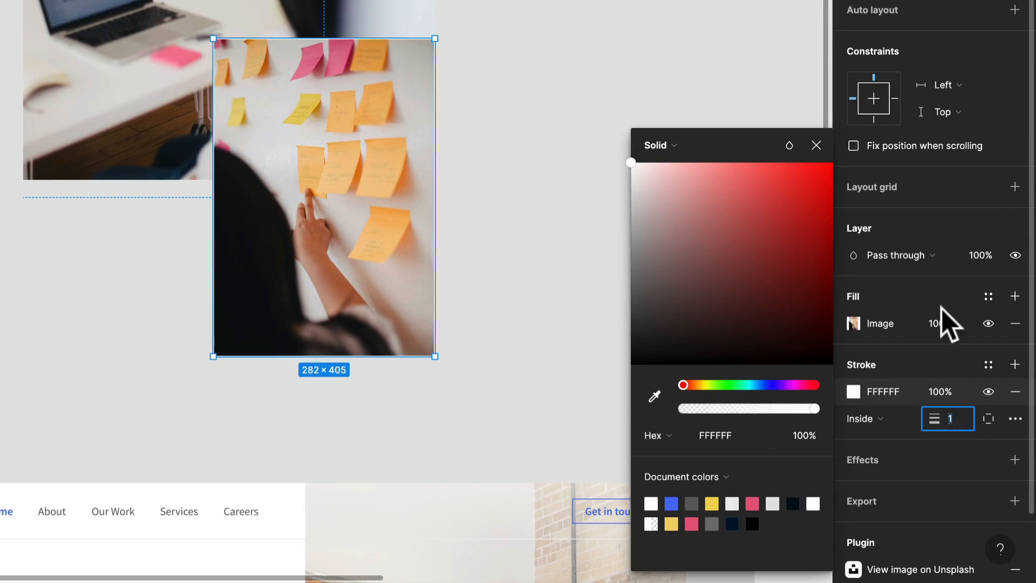
type("10")
key("Return")
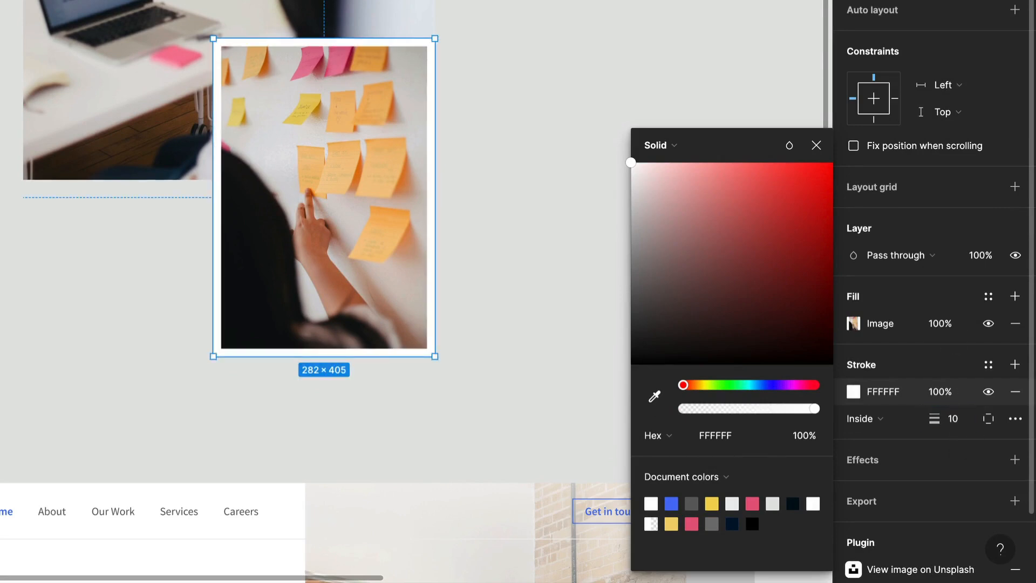
key("Escape")
type("2")
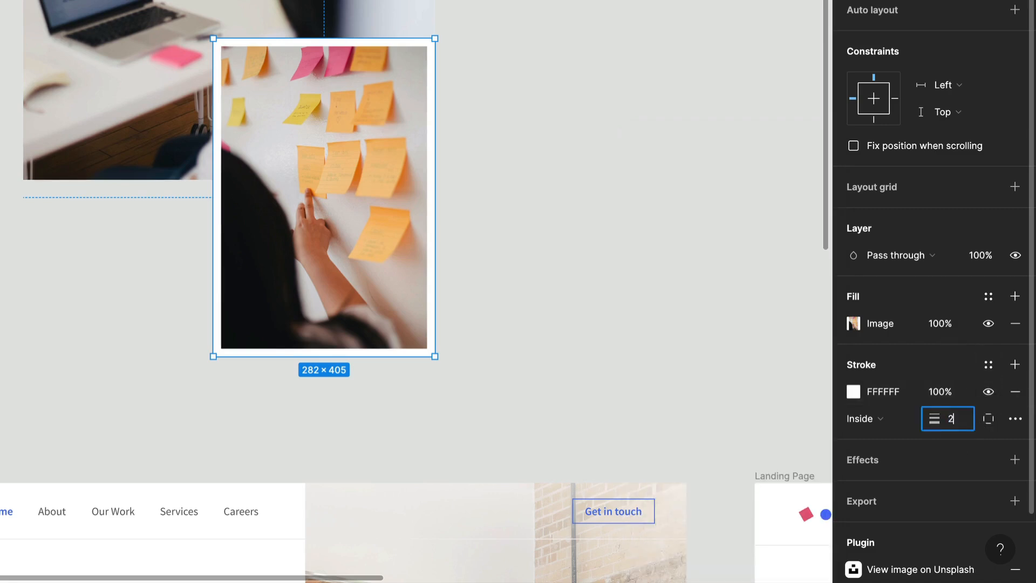
type("0")
key("Return")
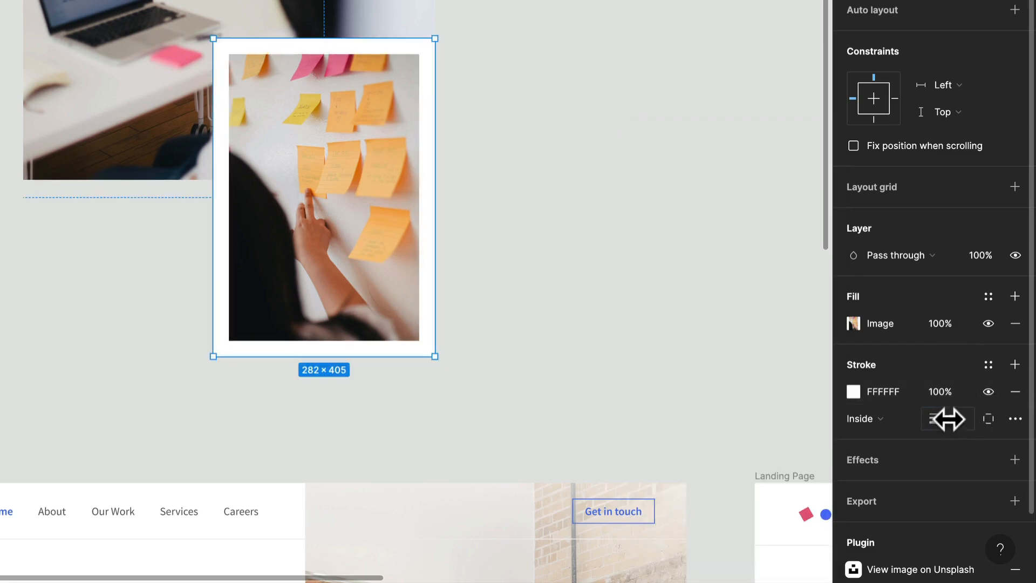
type("32")
key("Return")
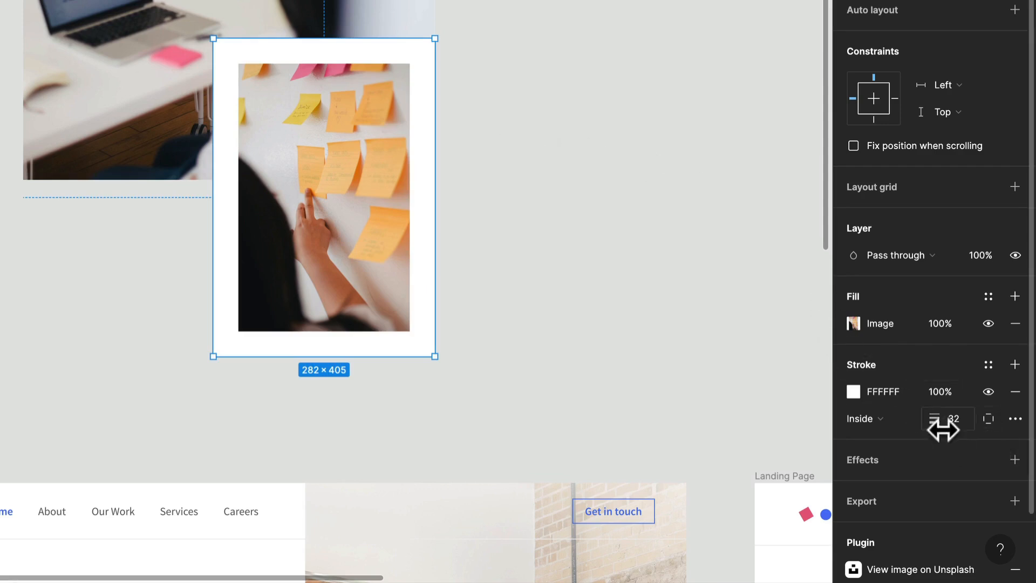
- Try the Center position for the Small Image stroke, set it to Outside, and deselect the frame
left_click(863, 420)
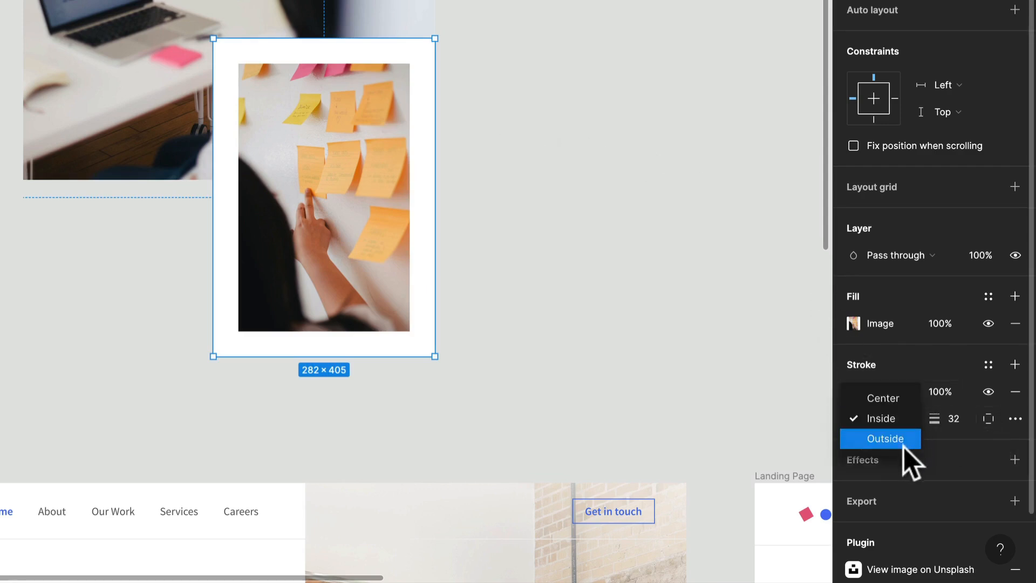
left_click(902, 399)
left_click(893, 419)
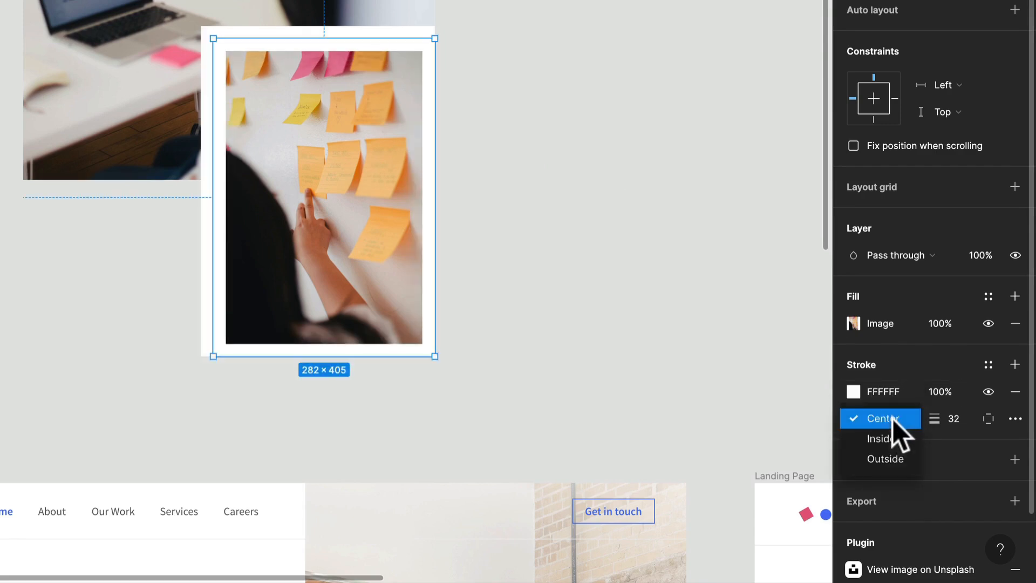
left_click(894, 451)
left_click(686, 319)
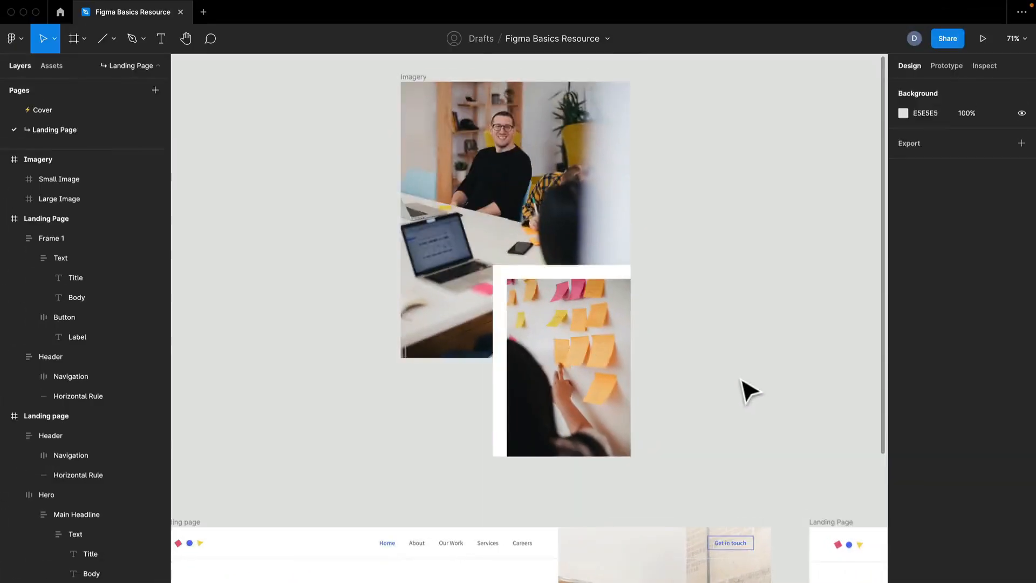
- Move the Imagery frame into the Landing Page frame, flush with its right edge and directly below the header at X 876, Y 80
scroll(747, 392, "down", 2)
left_click_drag(745, 393, 679, 371)
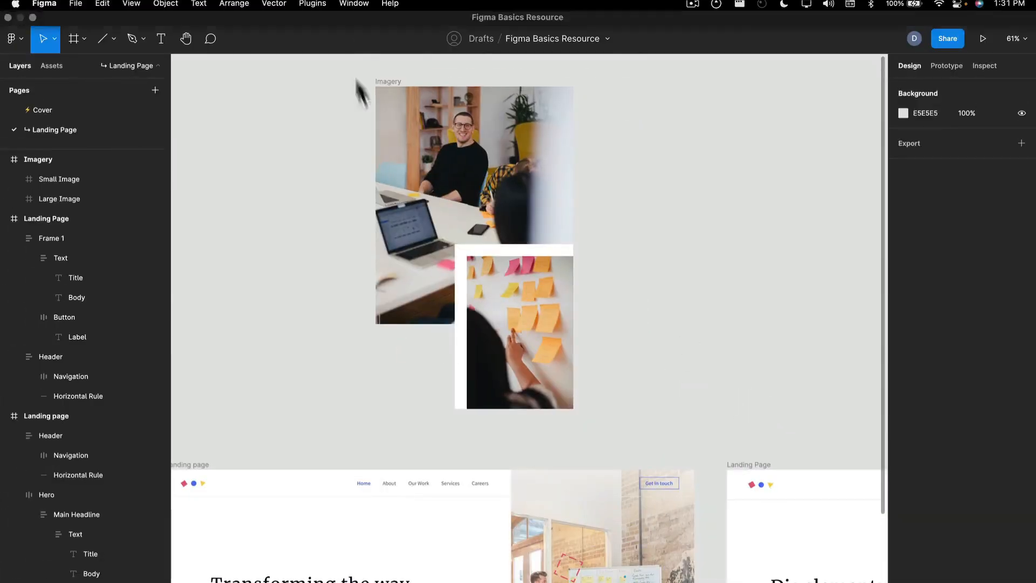
left_click(390, 82)
scroll(619, 296, "down", 2)
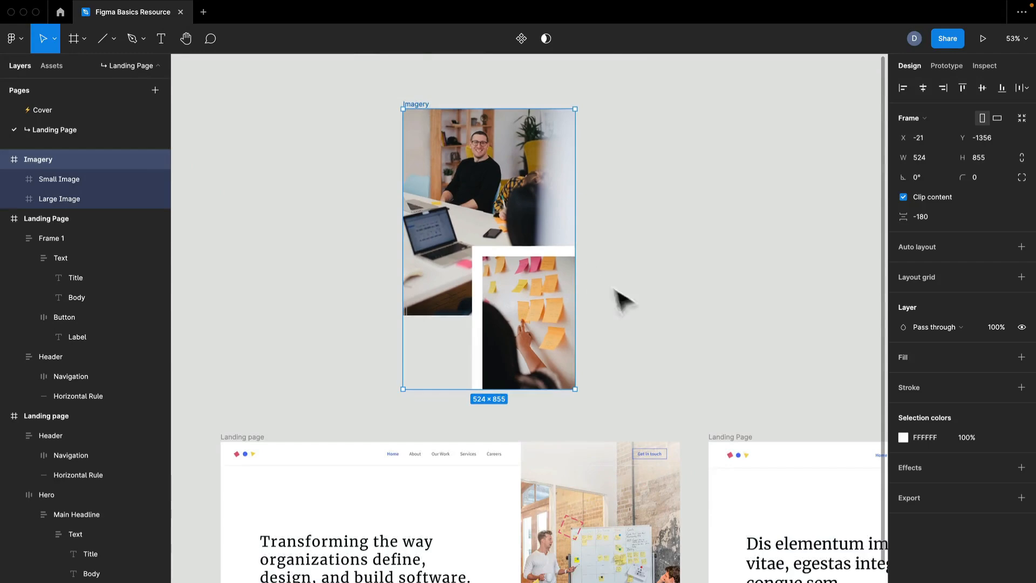
left_click_drag(620, 296, 591, 281)
left_click_drag(650, 333, 437, 202)
scroll(580, 286, "down", 2)
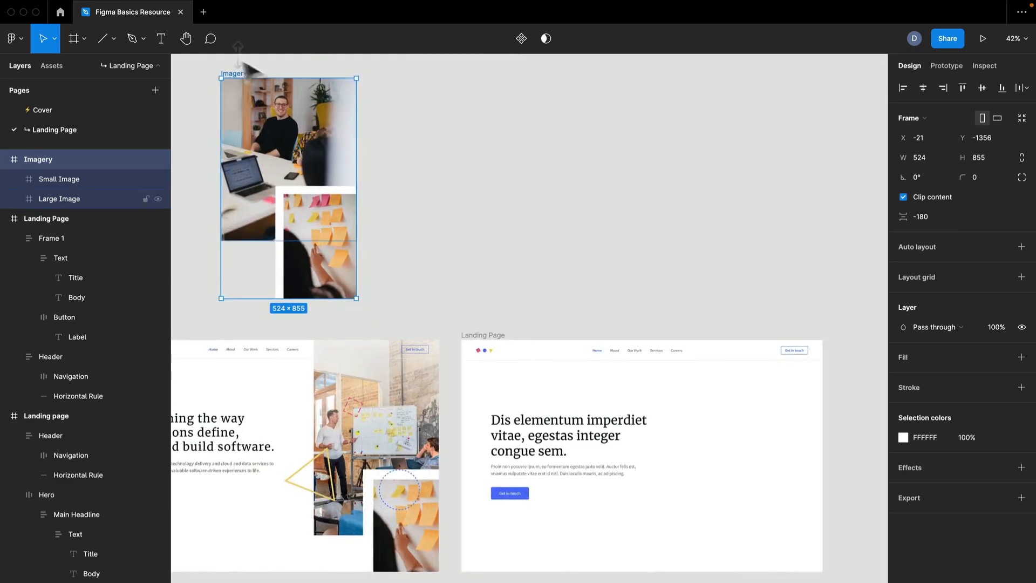
left_click_drag(232, 73, 707, 372)
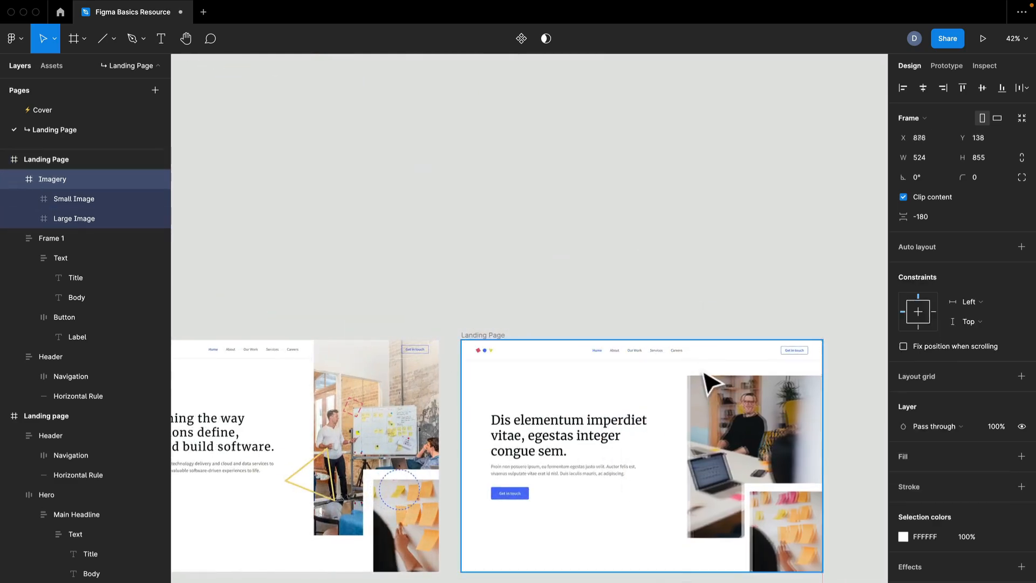
scroll(795, 444, "up", 5)
left_click_drag(625, 378, 546, 334)
scroll(547, 282, "up", 1)
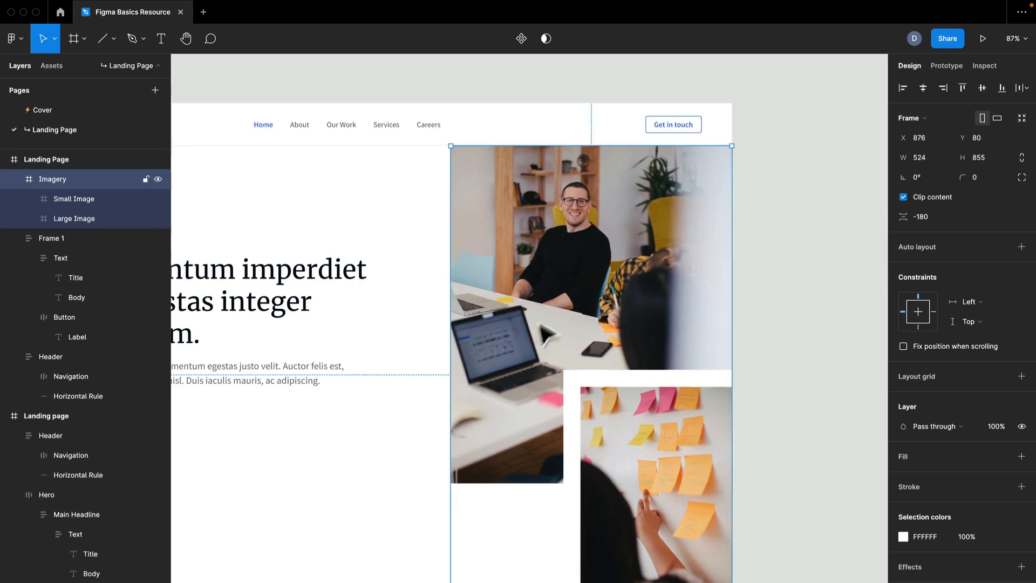
left_click_drag(402, 435, 487, 378)
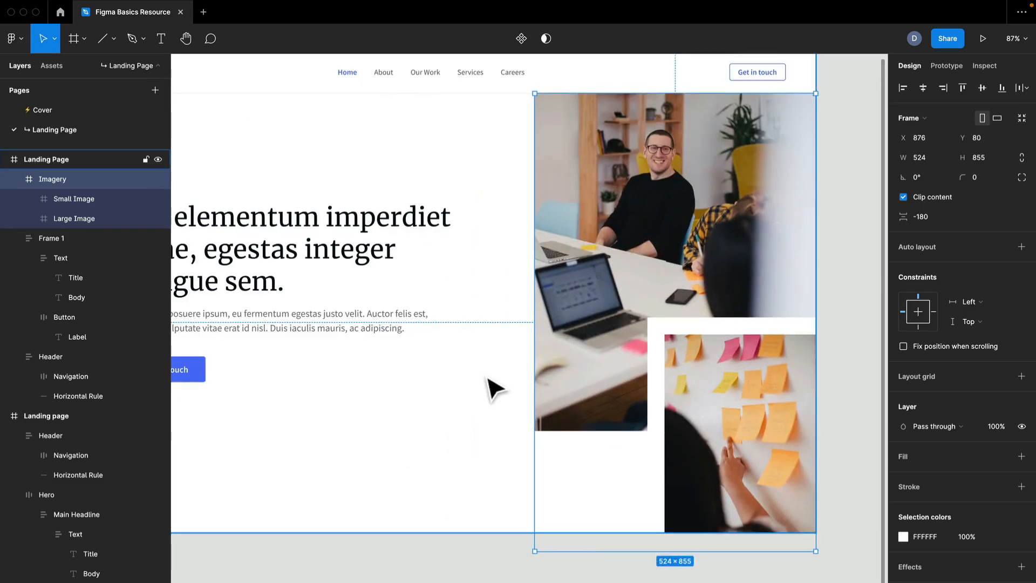
scroll(488, 378, "down", 1)
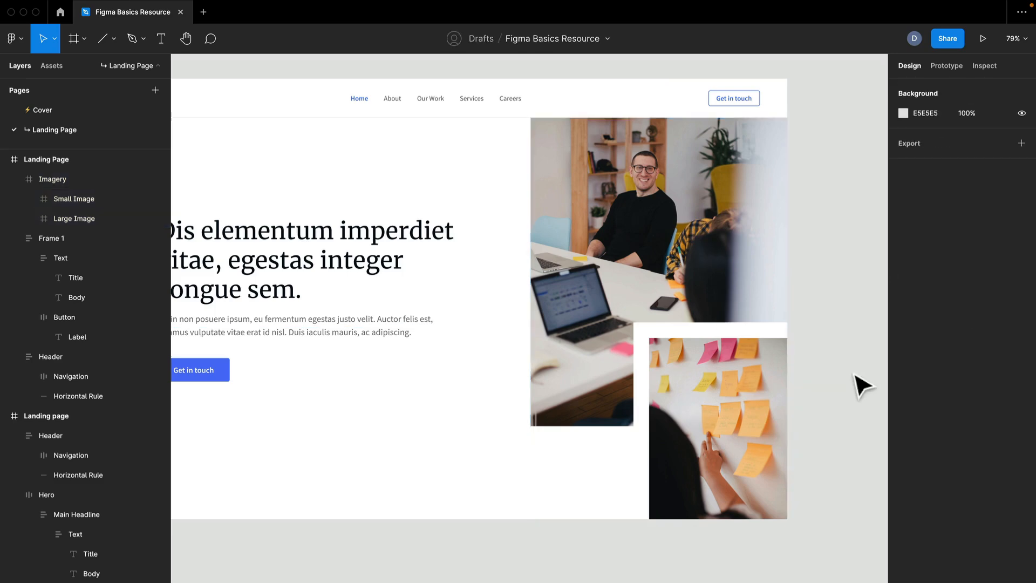
scroll(863, 383, "down", 3)
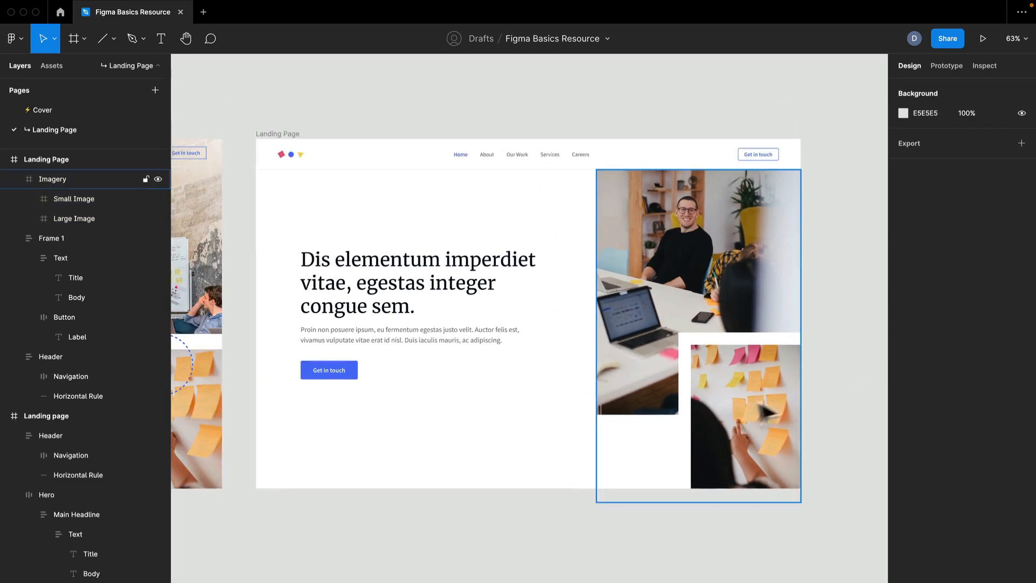
left_click_drag(538, 482, 542, 523)
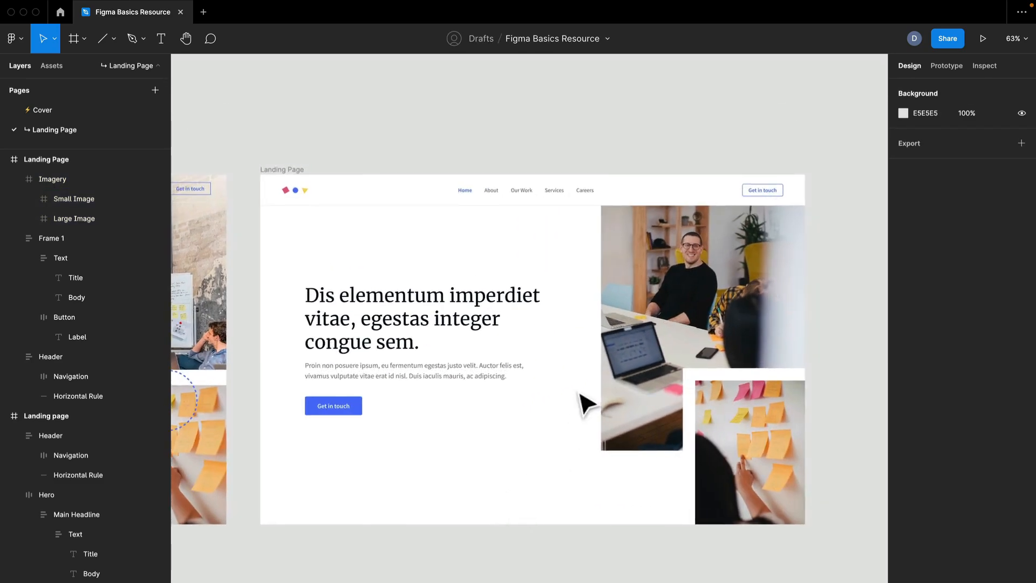
double_click(800, 322)
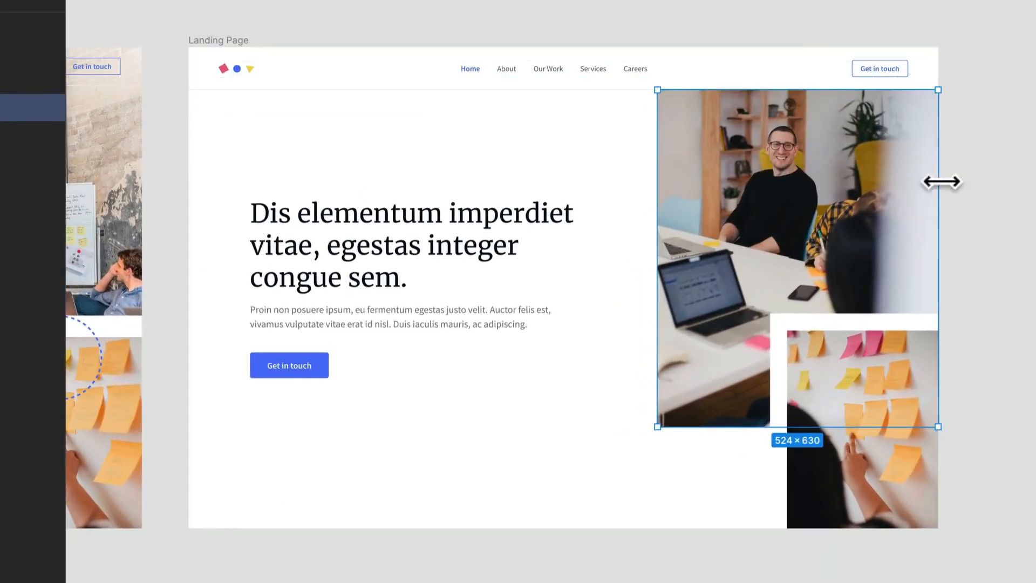
left_click_drag(852, 229, 852, 203)
key("ctrl+z")
left_click(985, 278)
- Move the whole Imagery frame up so its top edge is flush with the top of the Landing Page frame
left_click(878, 275)
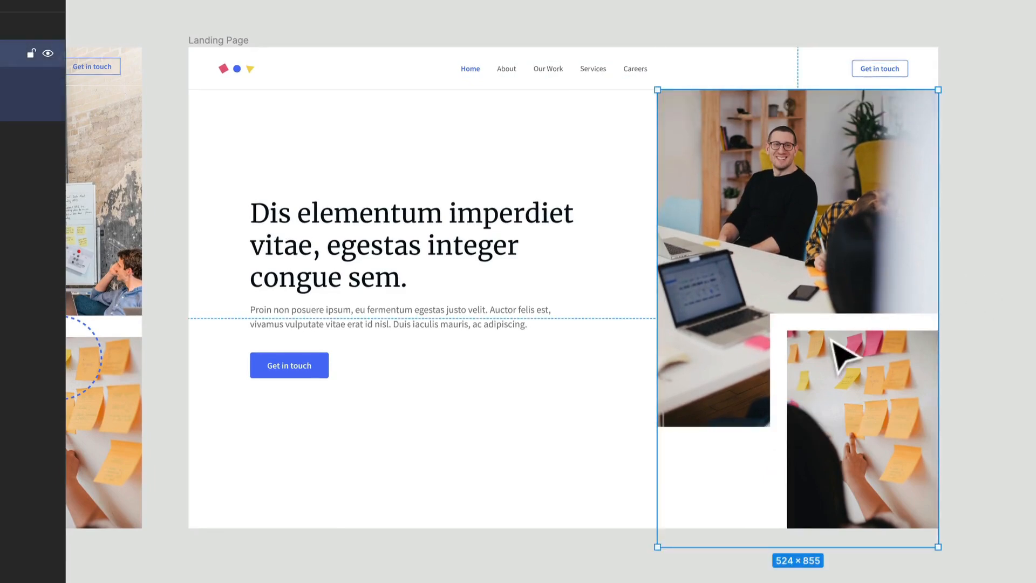
left_click_drag(831, 327, 830, 310)
left_click_drag(821, 297, 817, 286)
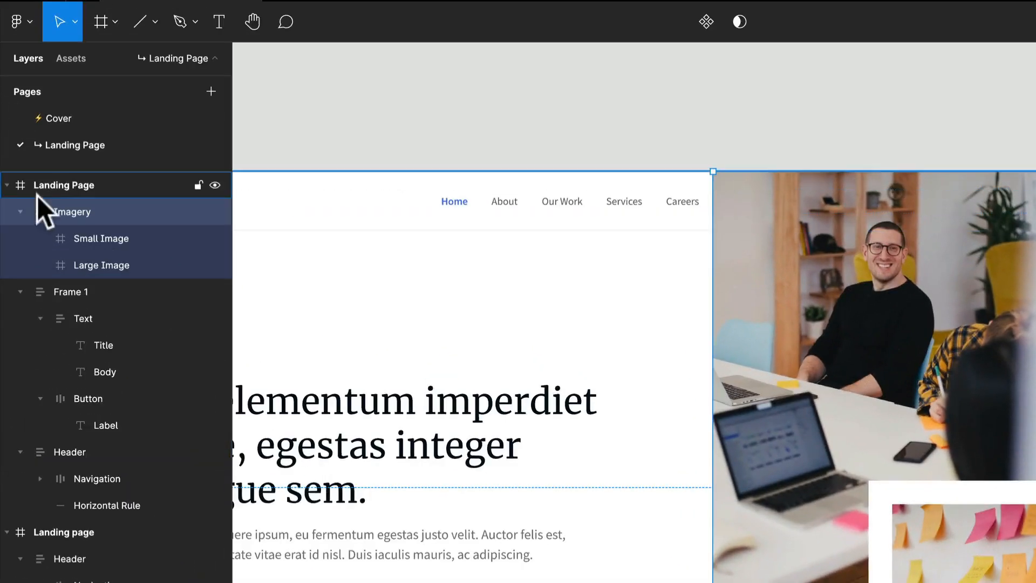
- Collapse the Imagery and Frame 1 layers, and rename Frame 1 as Text
left_click(20, 212)
left_click(18, 242)
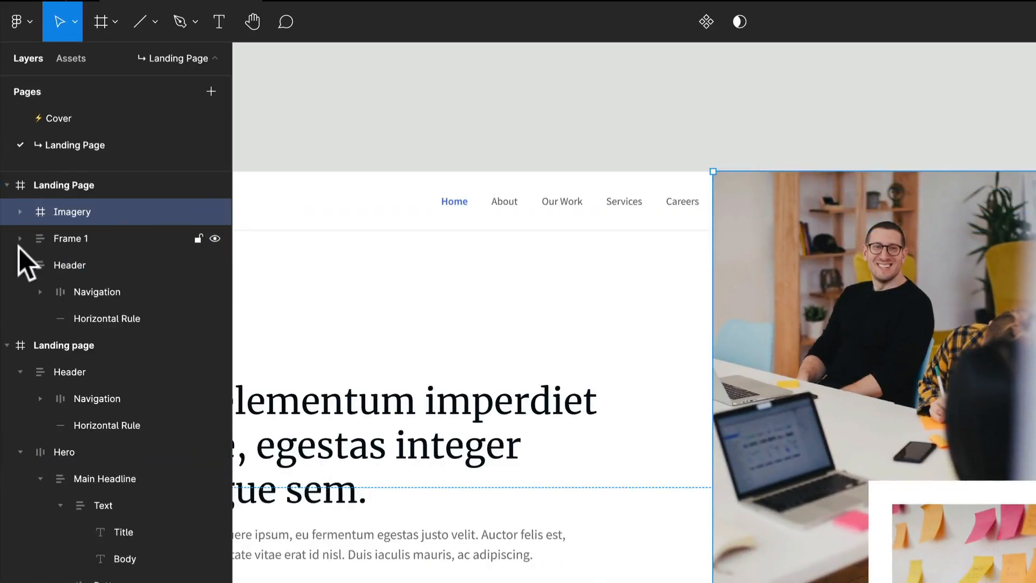
left_click(74, 239)
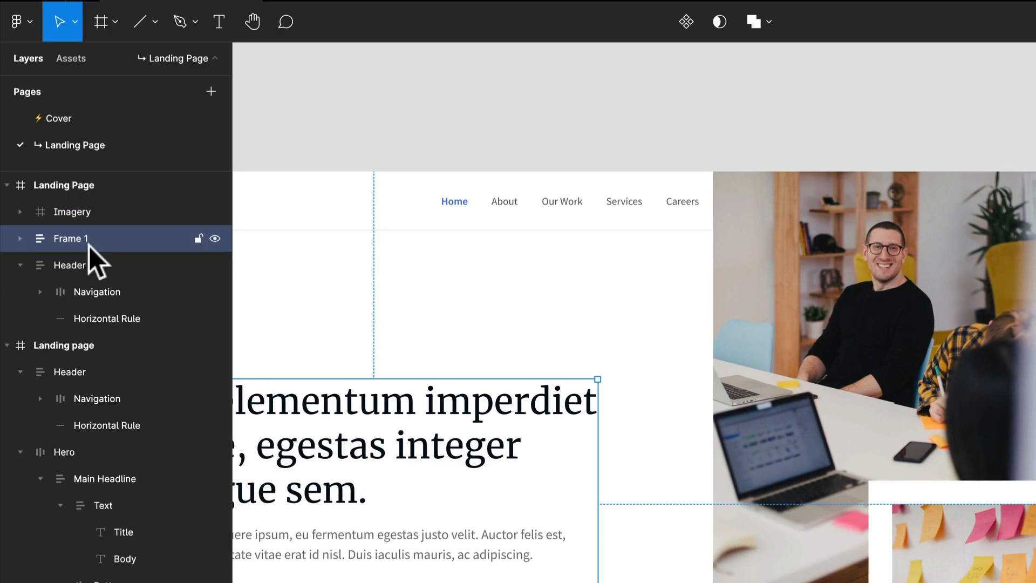
double_click(77, 238)
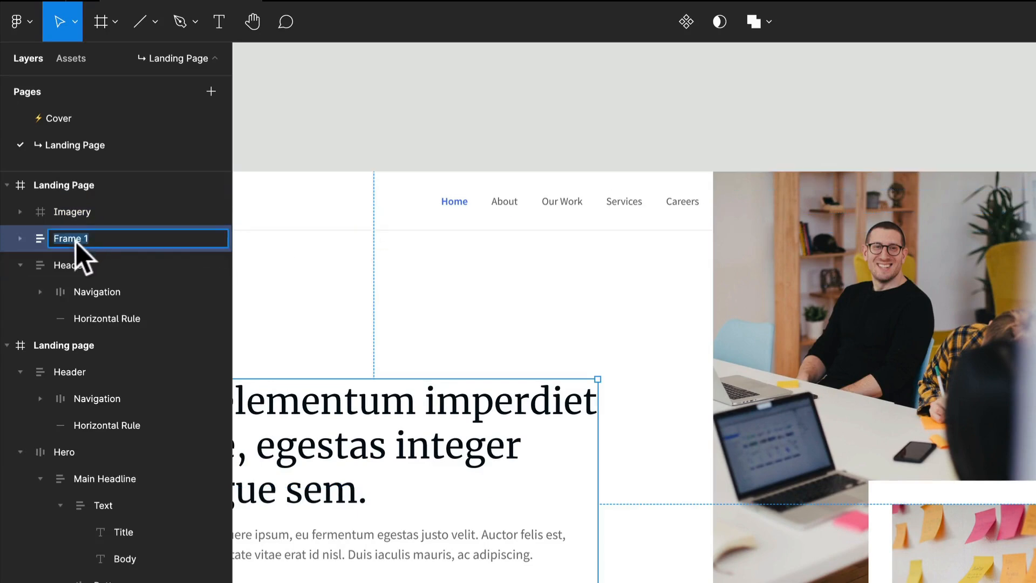
type("Text")
key("Return")
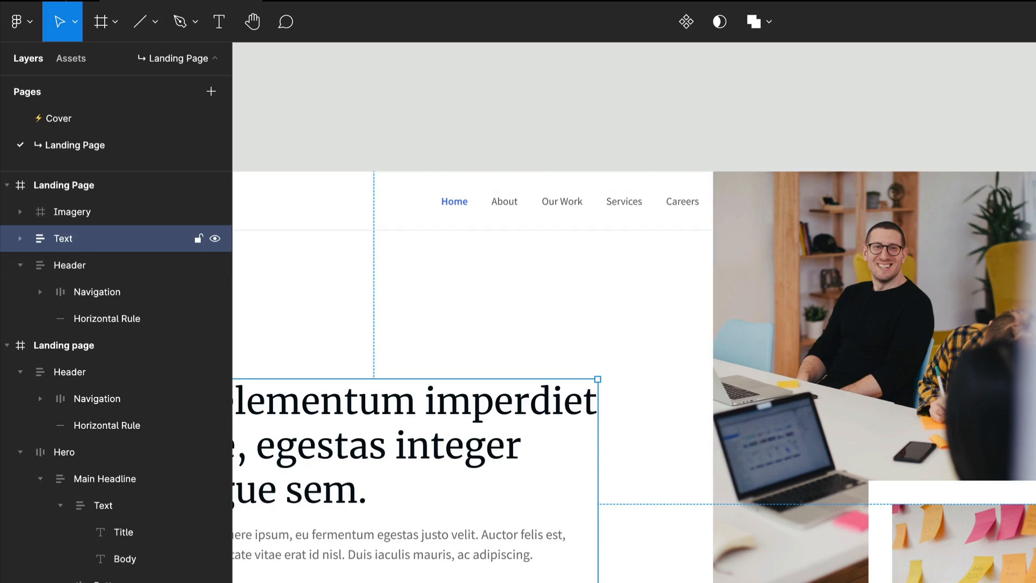
- Move the Header above the Imagery frame at the front of the Landing Page's layer order
left_click(69, 264)
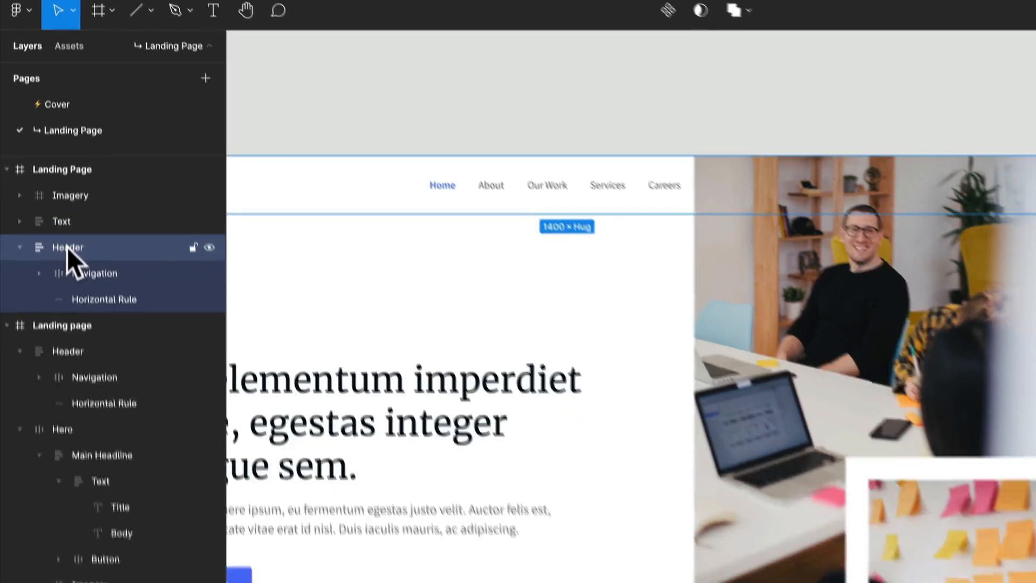
left_click_drag(66, 247, 57, 81)
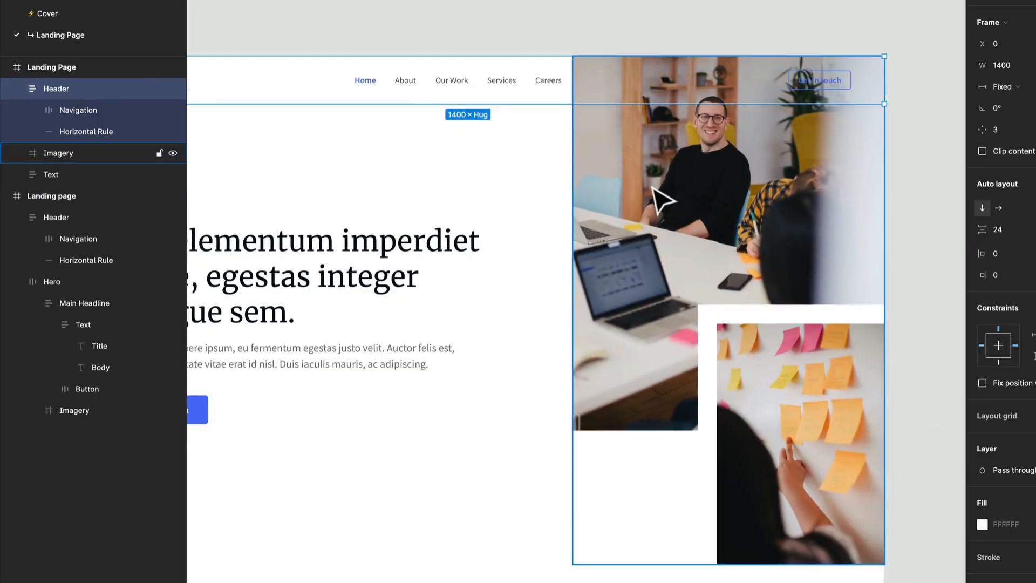
- Try bringing the Imagery frame to the front, and send it backward one level below the Header
left_click(634, 198)
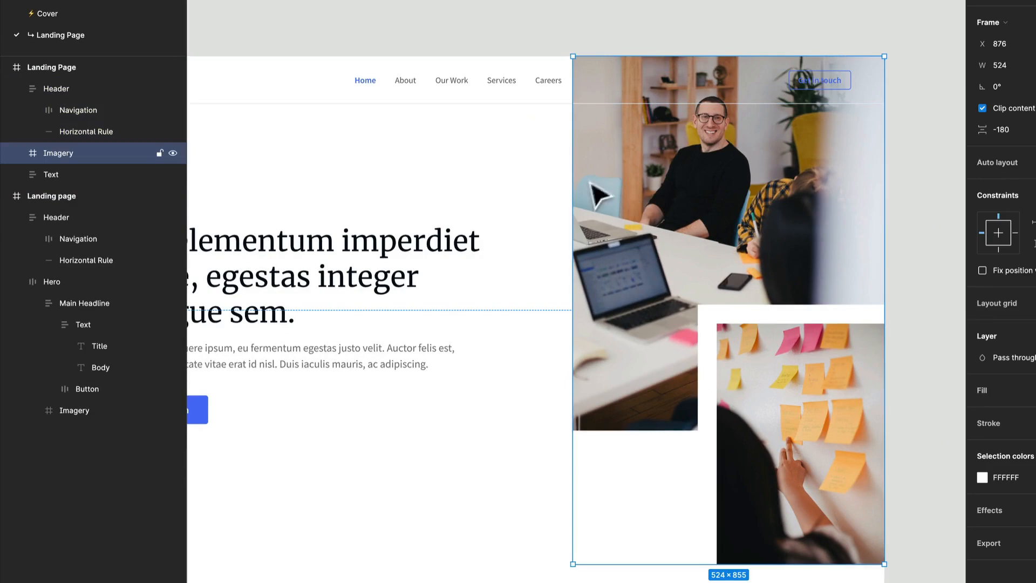
right_click(690, 160)
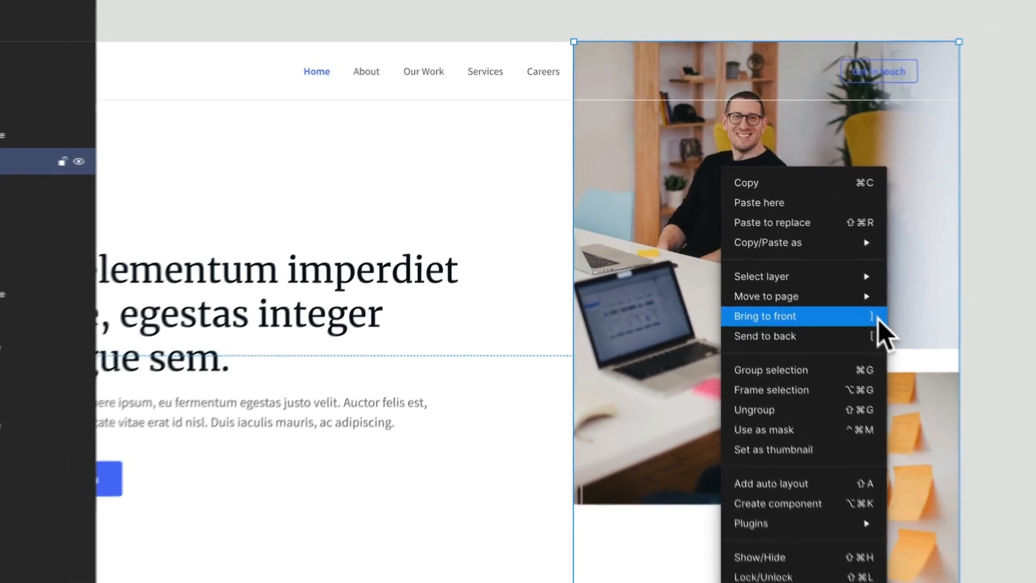
left_click(895, 335)
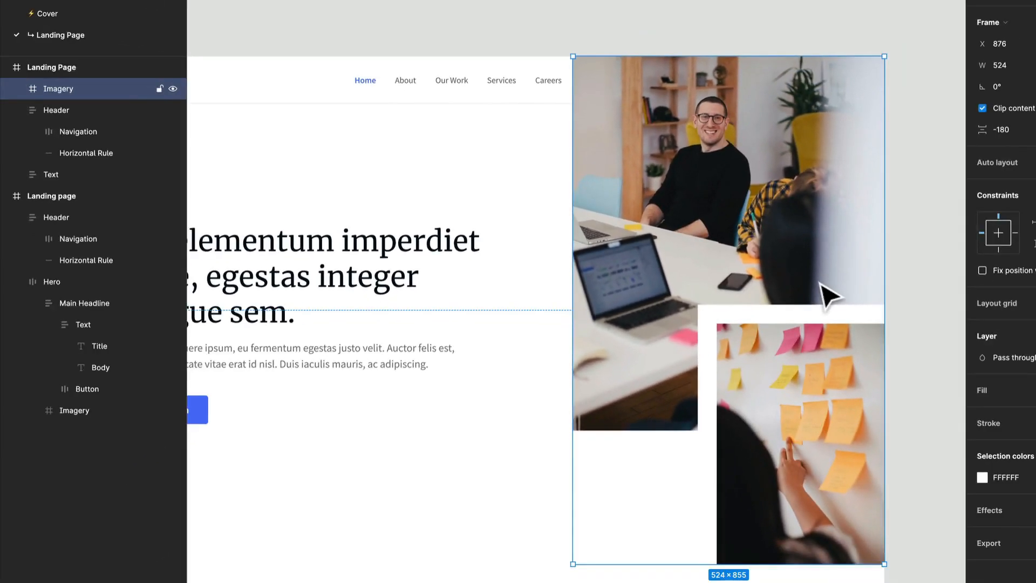
key("ctrl+bracketleft")
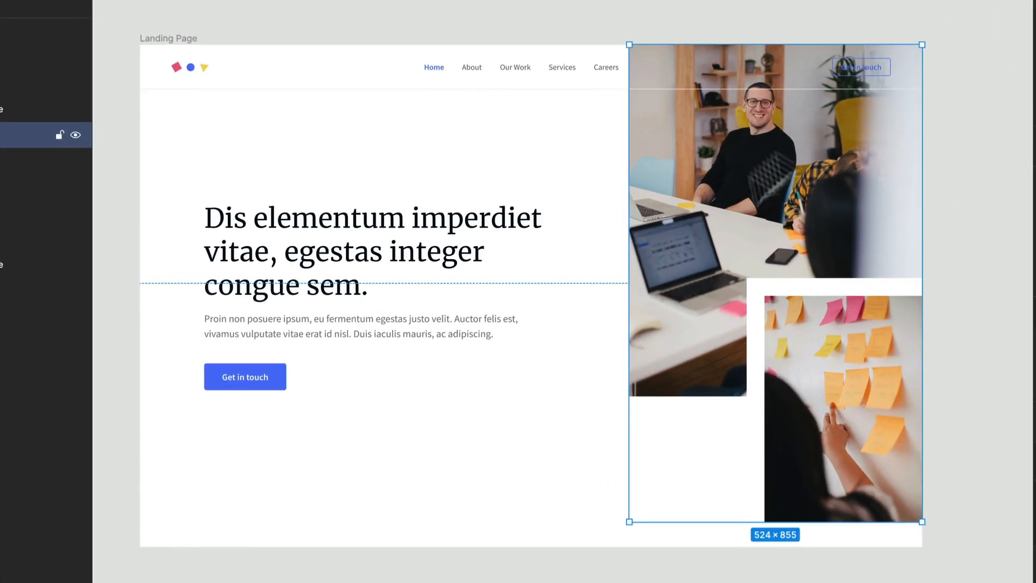
- Narrow the Imagery frame to a width of 476 from its left edge, keeping its right edge flush with the Landing Page
scroll(961, 86, "up", 3)
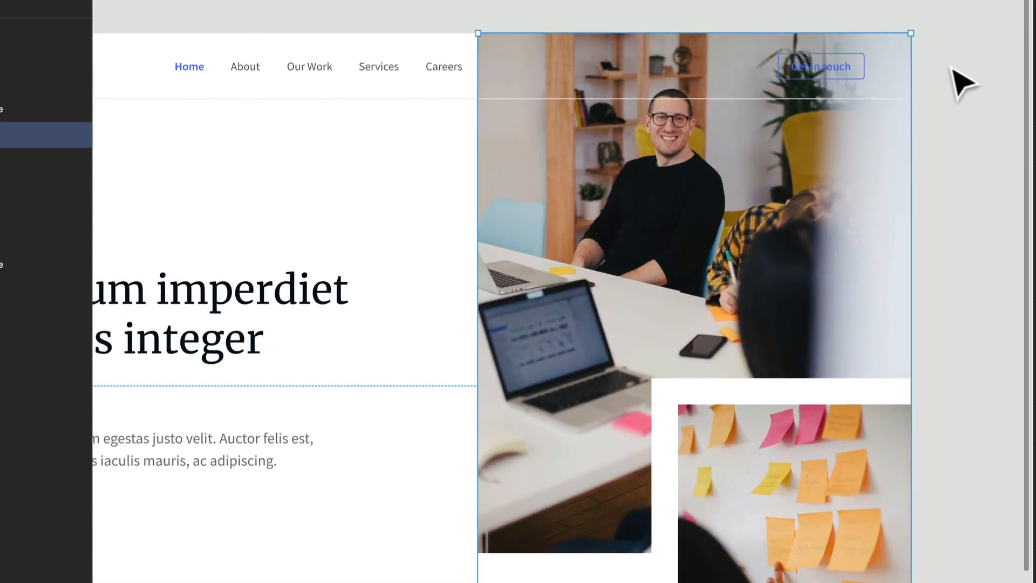
scroll(902, 170, "down", 3)
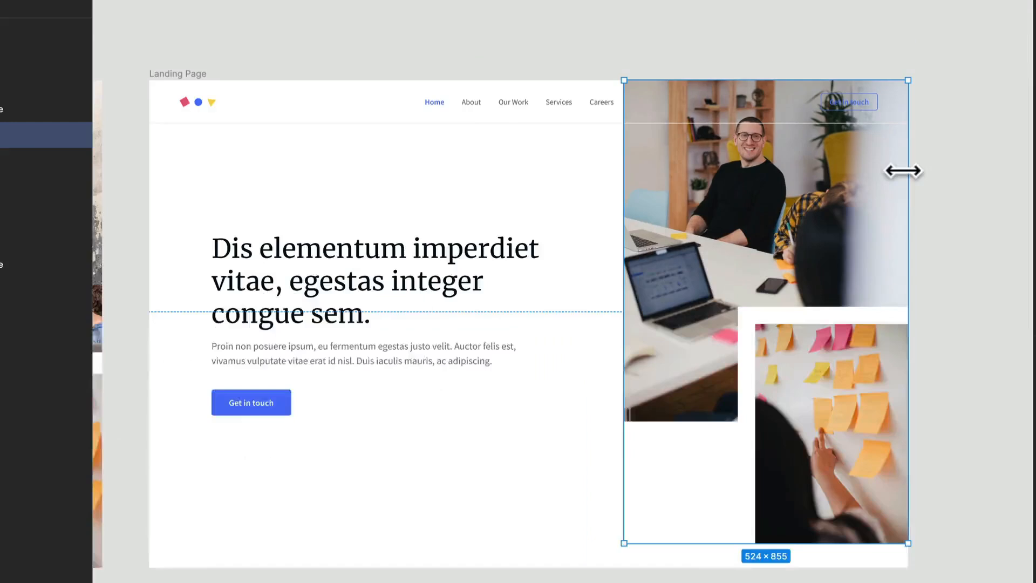
left_click_drag(619, 217, 645, 220)
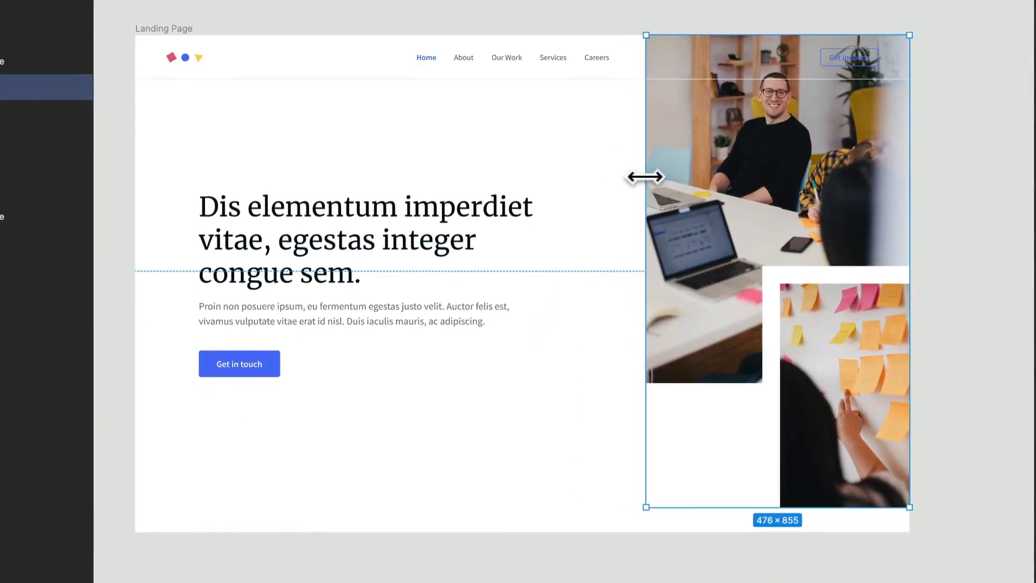
- Narrow the Large Image and Small Image frames so their right edges align with the Landing Page's right edge, and deselect them
double_click(799, 186)
left_click_drag(937, 180, 909, 178)
left_click(833, 377)
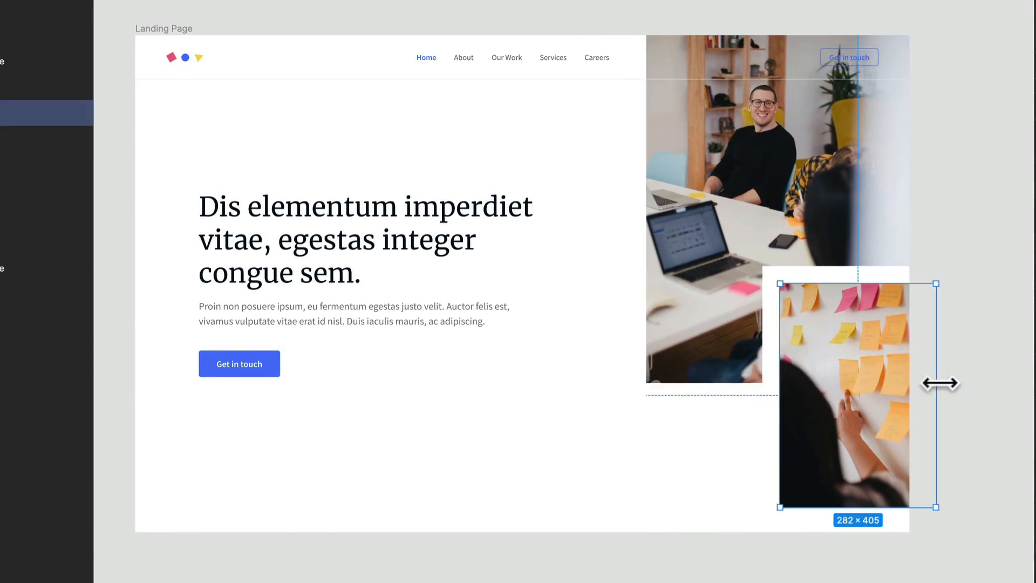
left_click_drag(938, 381, 911, 382)
left_click(959, 350)
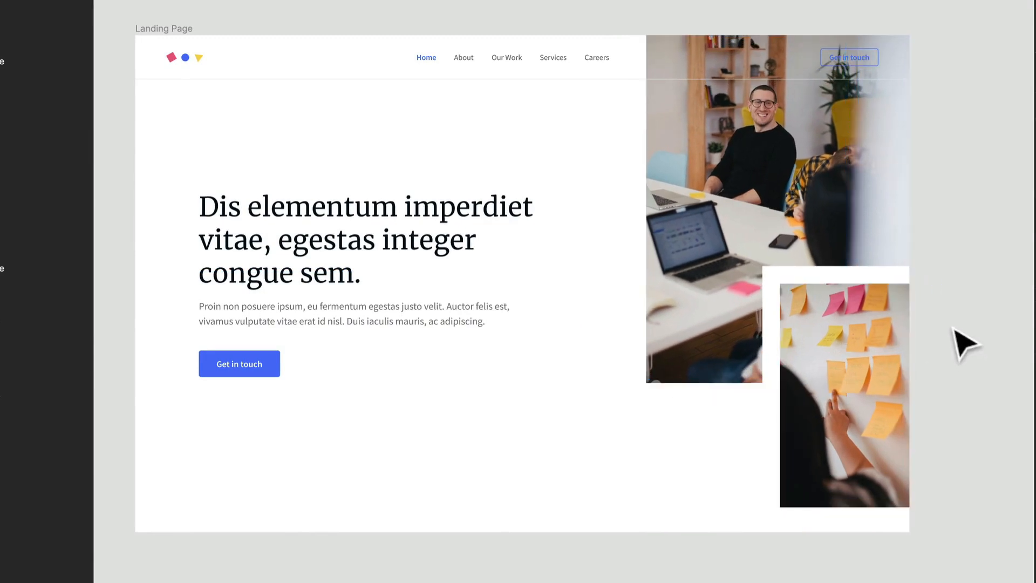
- Remove the white FFFFFF fill from the Large Image frame, leaving only its image fill
scroll(949, 321, "up", 10)
scroll(947, 318, "down", 7)
left_click_drag(909, 134, 883, 244)
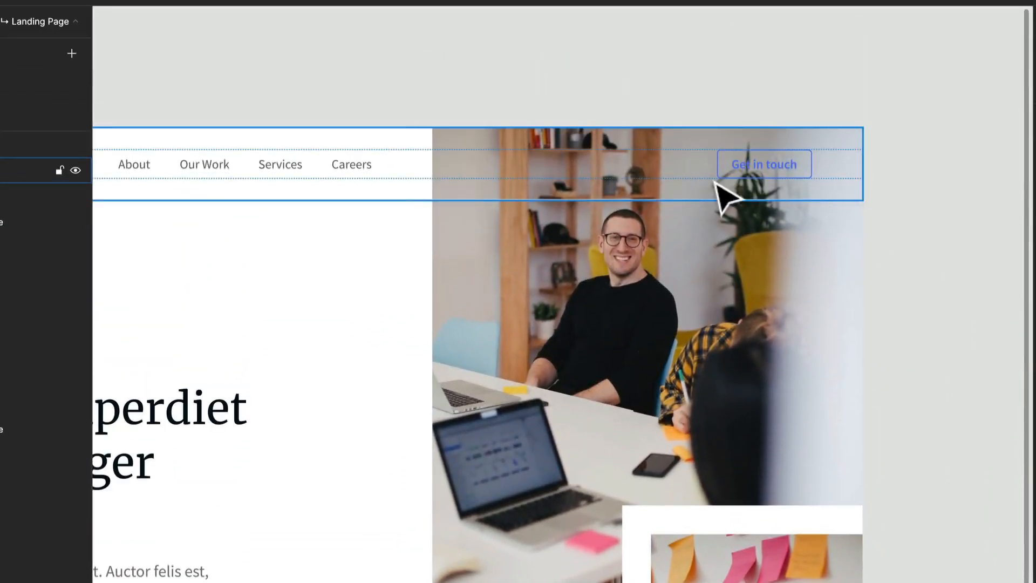
left_click(645, 292)
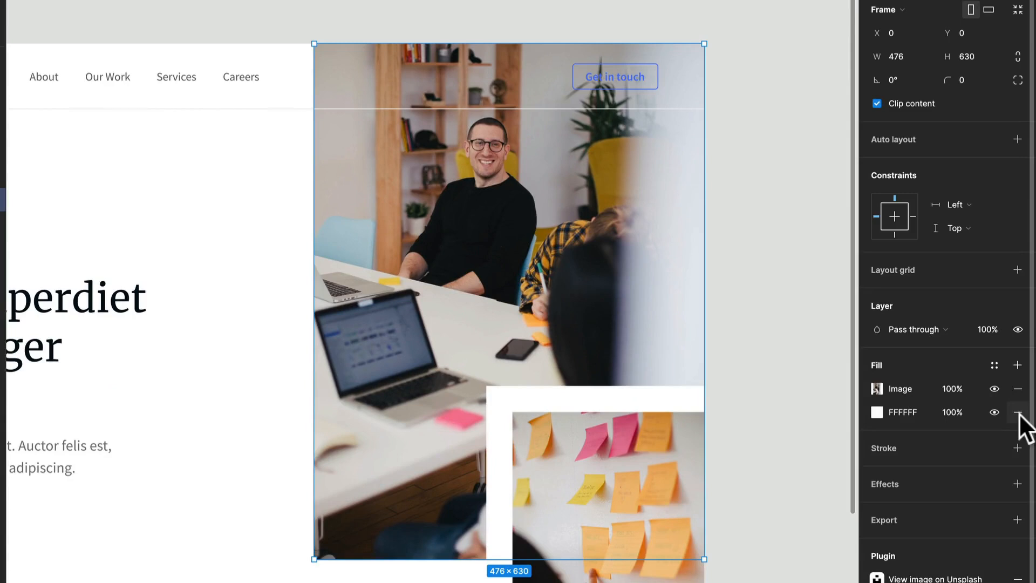
left_click(1017, 412)
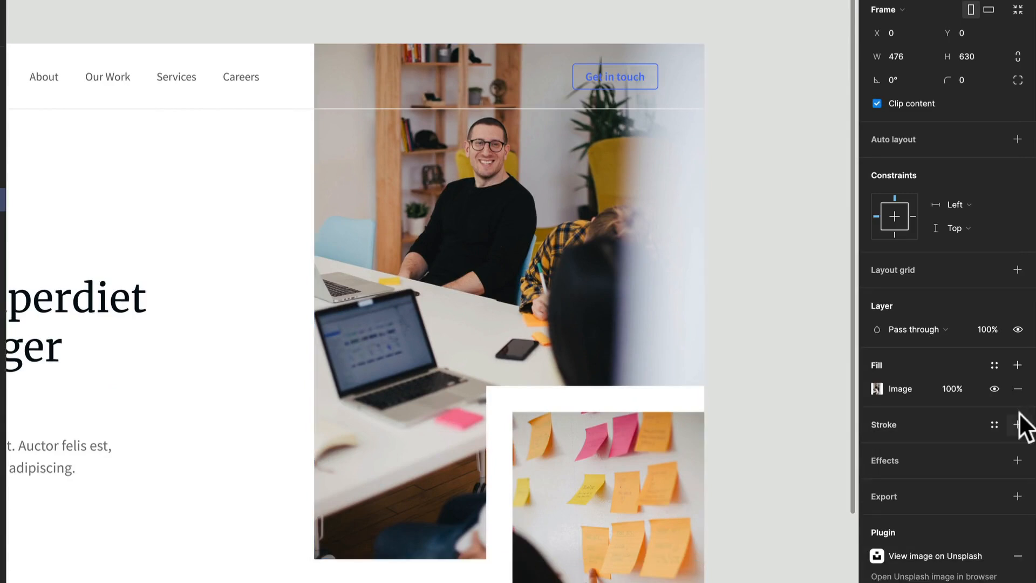
- Add a 000000 fill at 100% opacity over the Large Image's photo and change it to a Linear gradient
left_click(1018, 365)
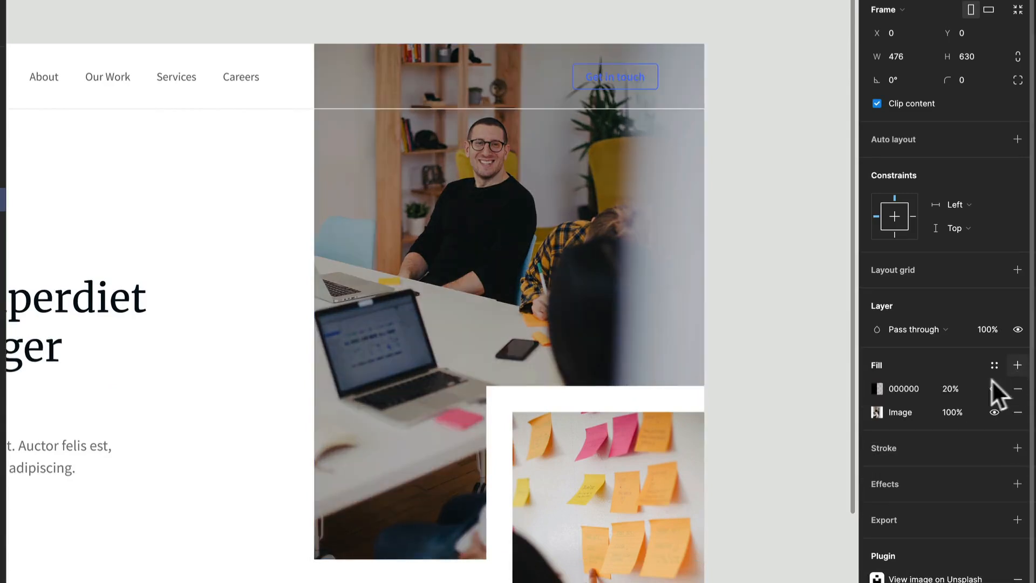
left_click(949, 389)
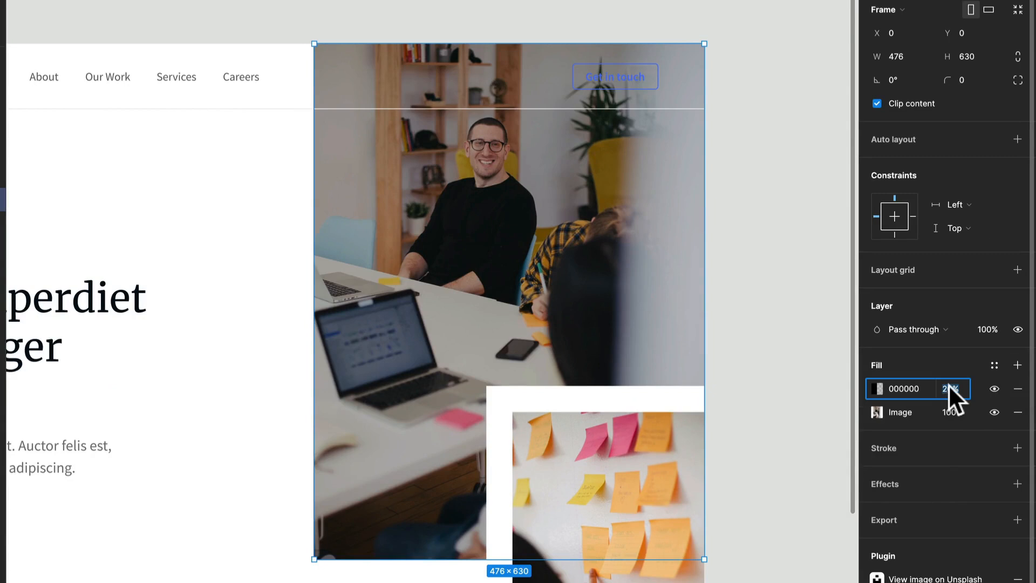
type("100")
key("Return")
left_click(878, 385)
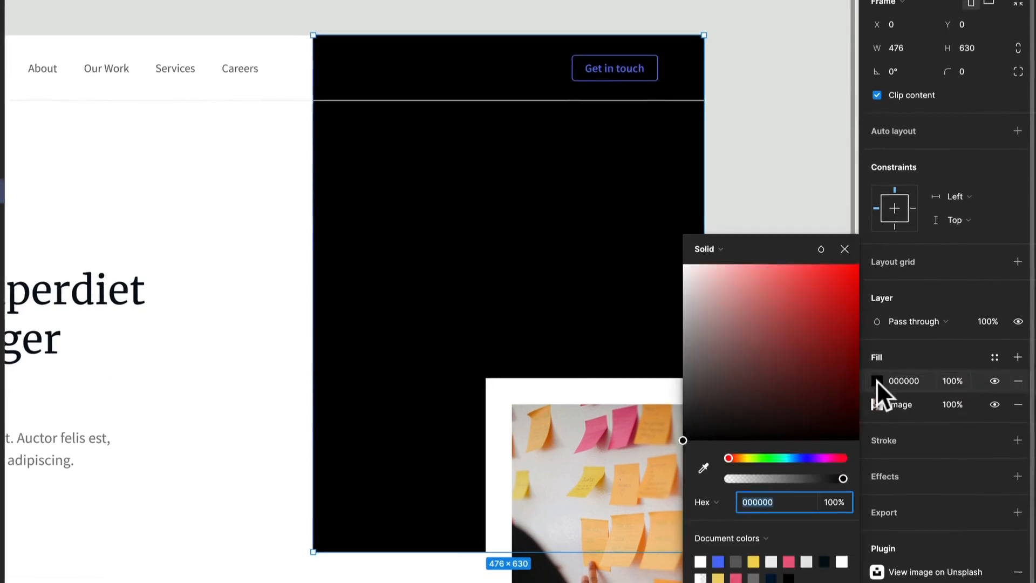
left_click(723, 242)
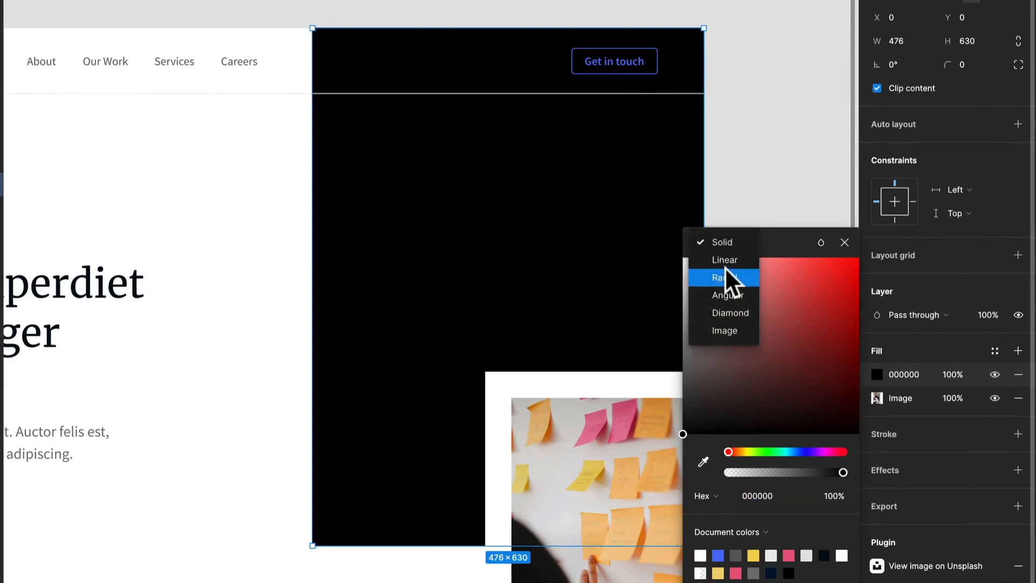
left_click(740, 260)
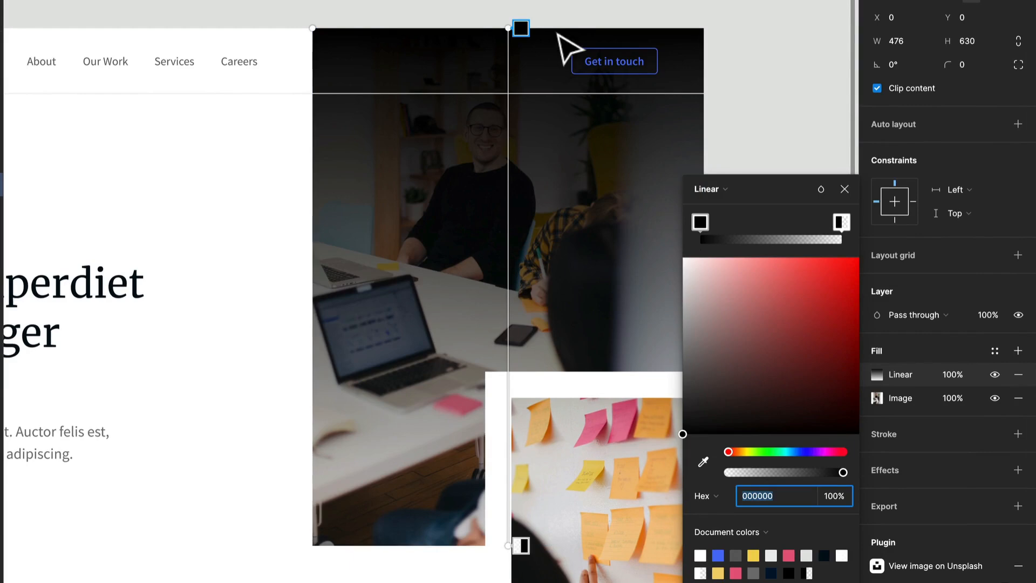
- Set both stops of the Large Image's linear gradient to white FFFFFF, keeping the end stop at 0% opacity
left_click(521, 26)
left_click_drag(693, 286, 672, 259)
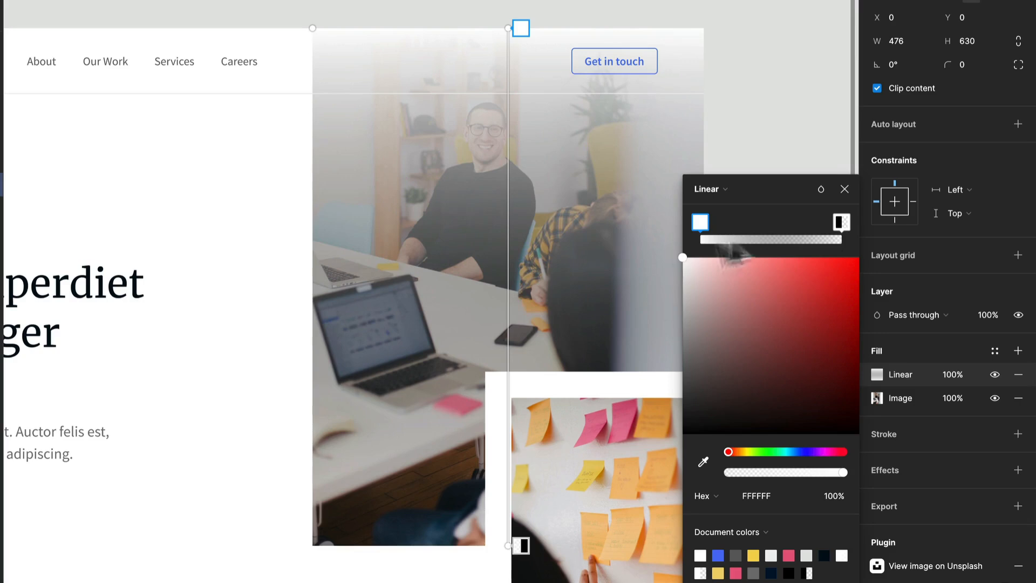
left_click(841, 222)
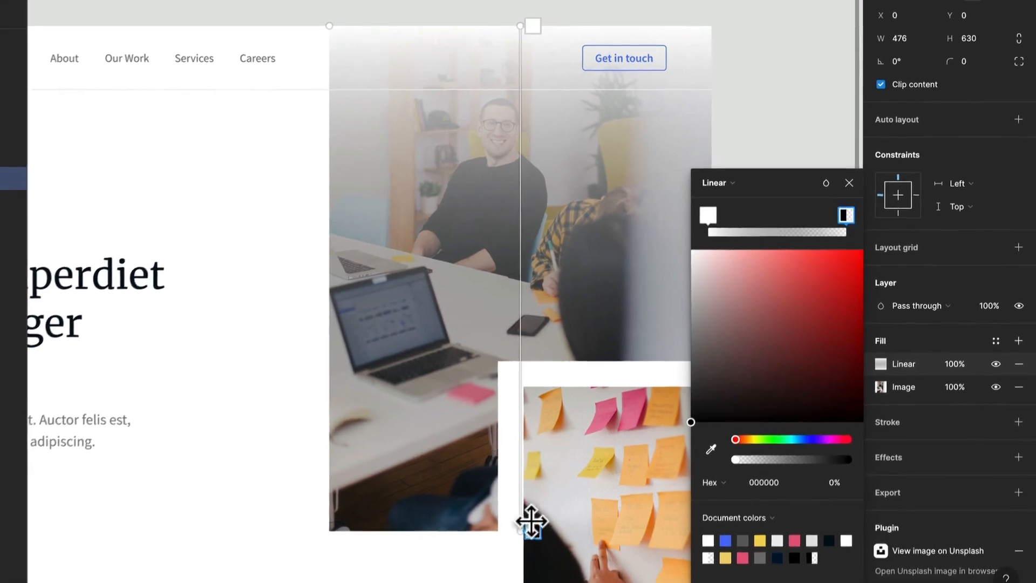
left_click_drag(743, 290, 662, 207)
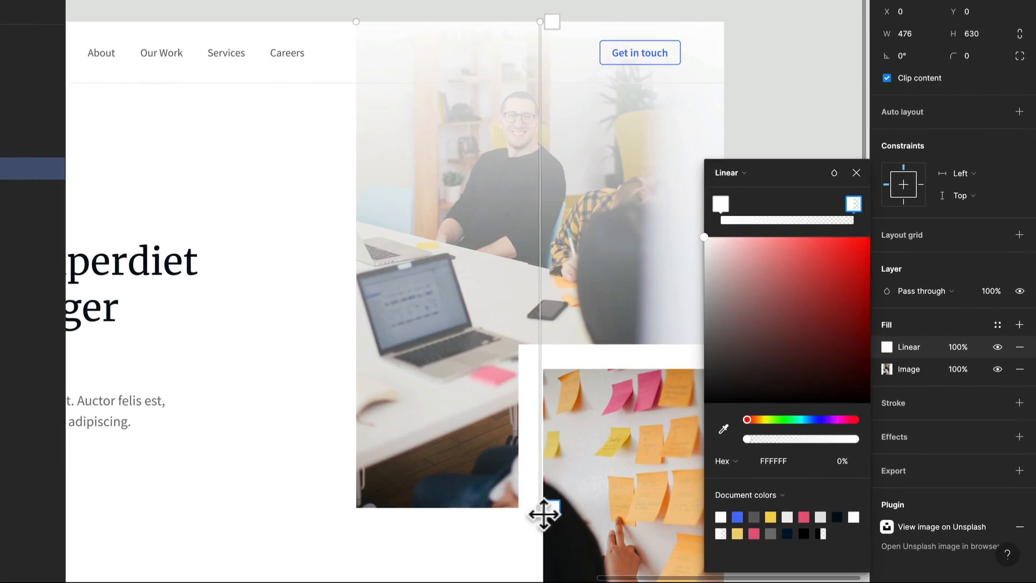
- Shorten the white gradient so it starts at the photo's top edge and fades out just below the header, around the seated man's head
left_click_drag(540, 512, 542, 103)
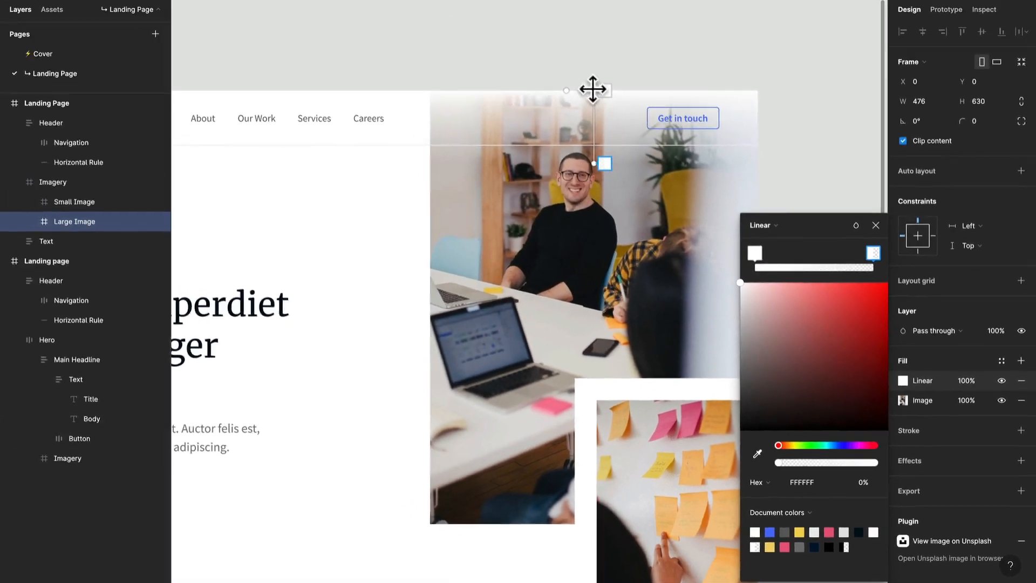
mouse_move(592, 89)
left_mouse_down()
mouse_move(620, 88)
mouse_move(609, 86)
left_mouse_up()
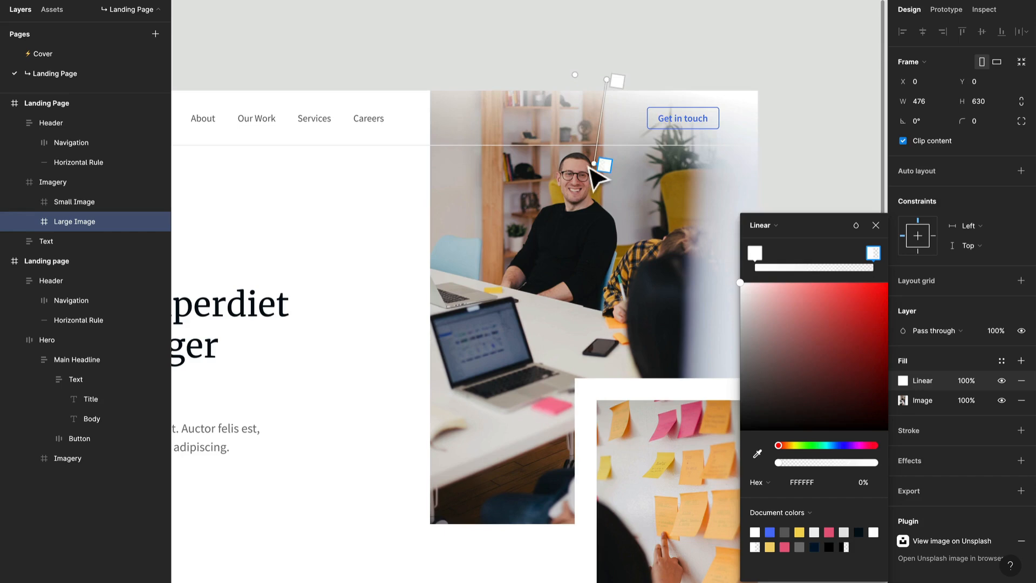
left_click_drag(592, 163, 599, 195)
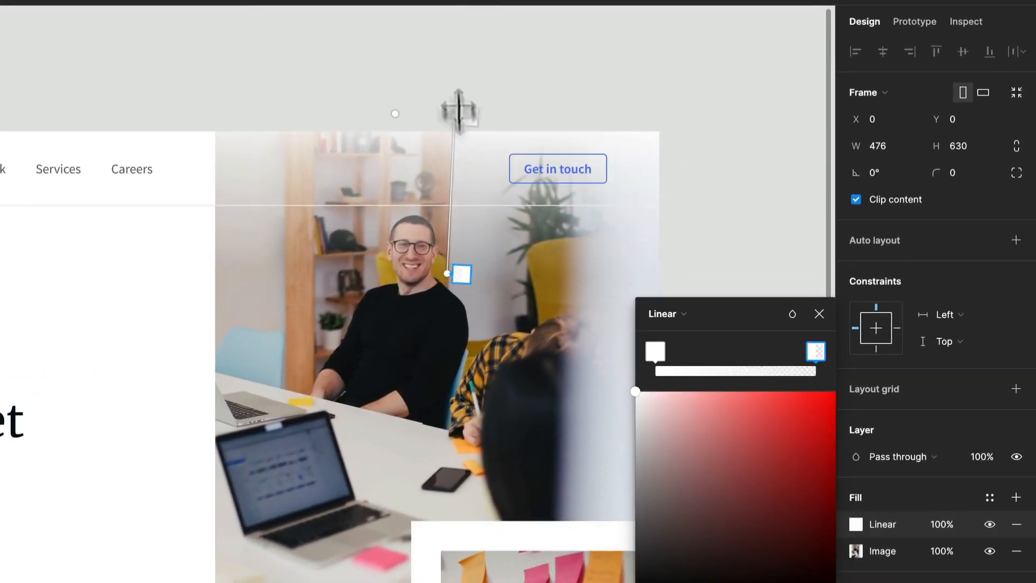
left_click_drag(461, 273, 462, 253)
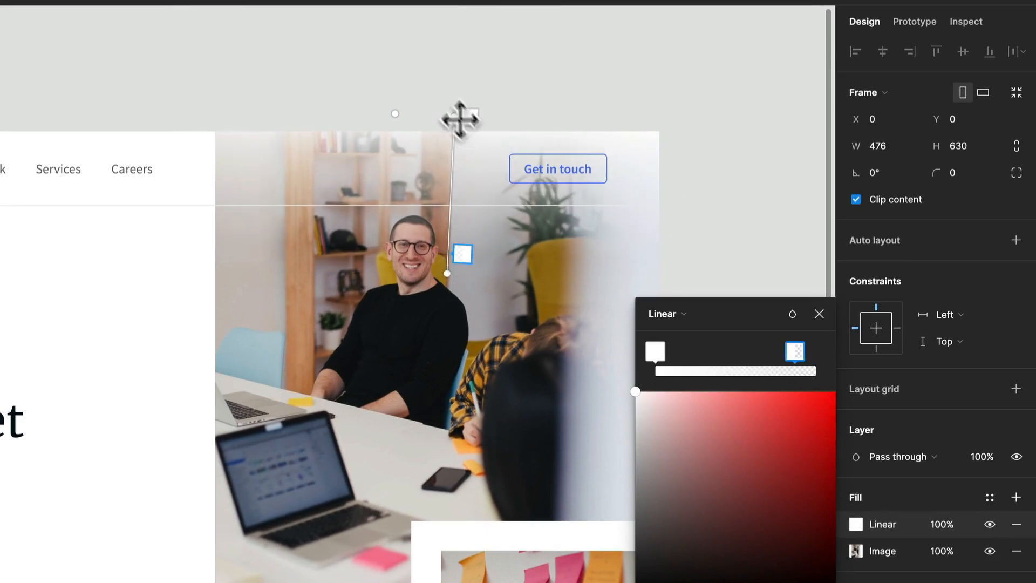
mouse_move(453, 115)
left_mouse_down()
mouse_move(451, 143)
mouse_move(453, 133)
left_mouse_up()
- Lower the gradient's white start stop to 91% opacity, close the fill settings and deselect the Large Image
left_click(655, 351)
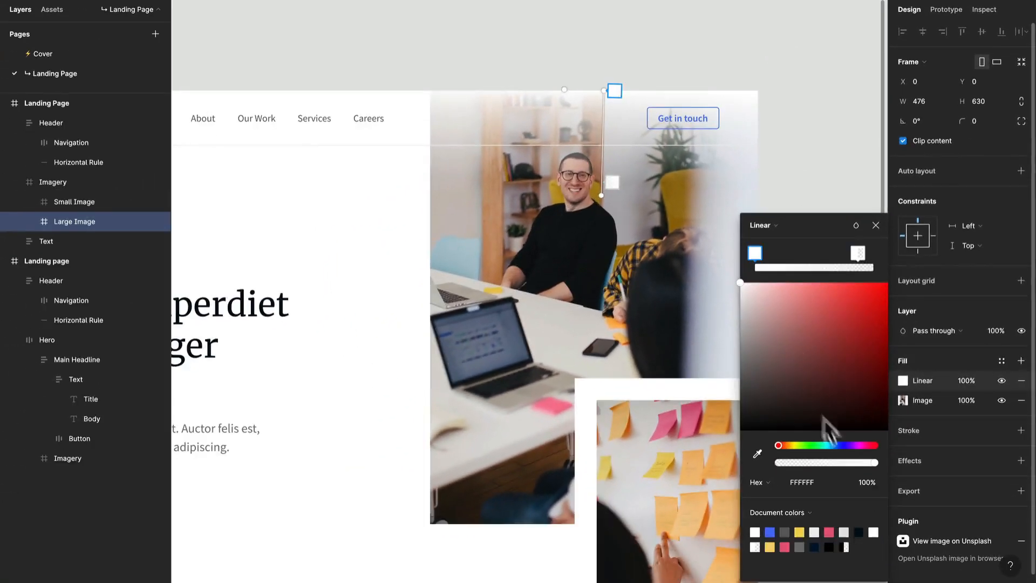
left_click_drag(875, 462, 855, 464)
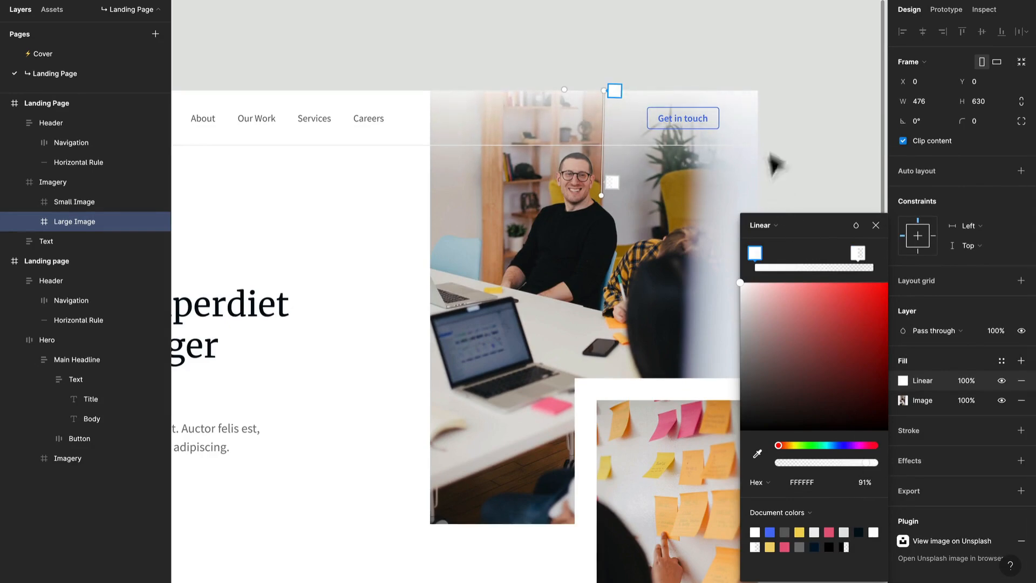
left_click(875, 224)
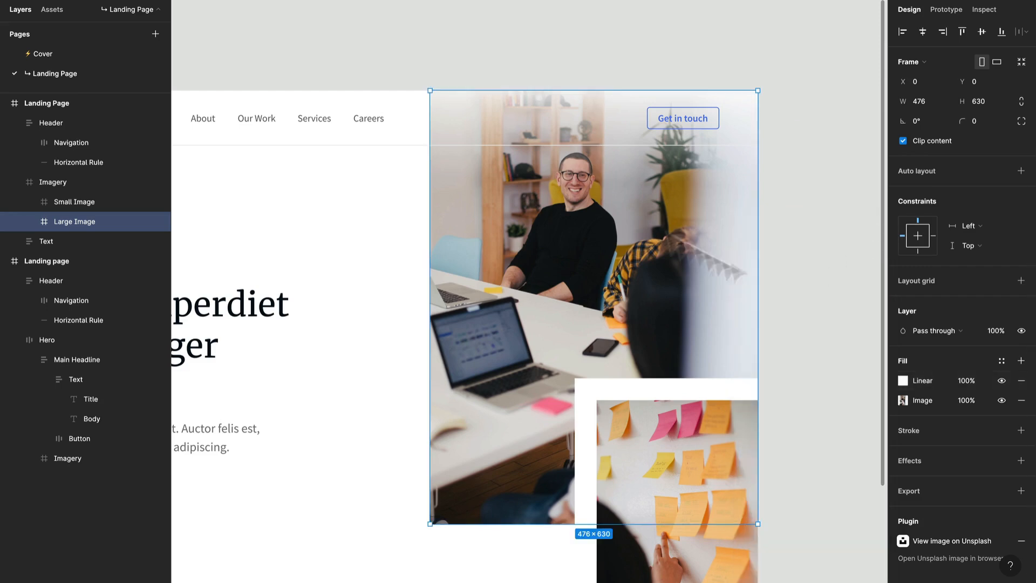
scroll(710, 221, "down", 2)
left_click(810, 259)
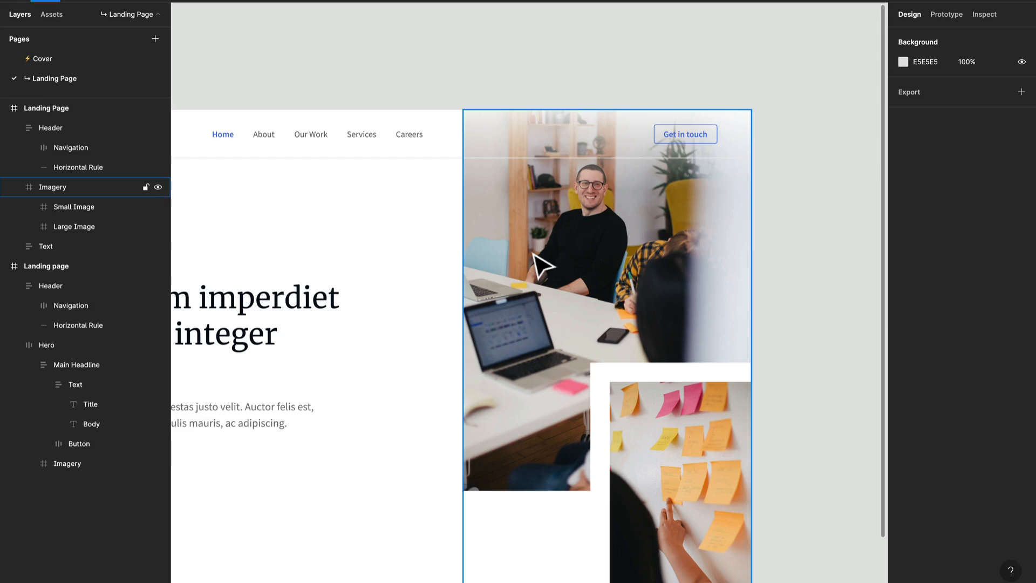
left_click(540, 266)
scroll(540, 258, "down", 5)
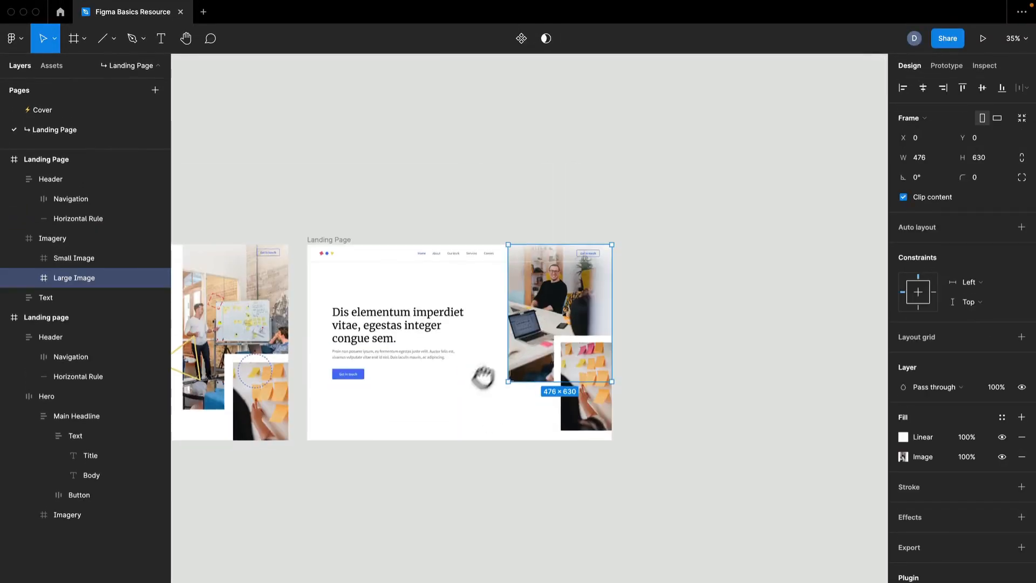
left_click_drag(482, 377, 545, 326)
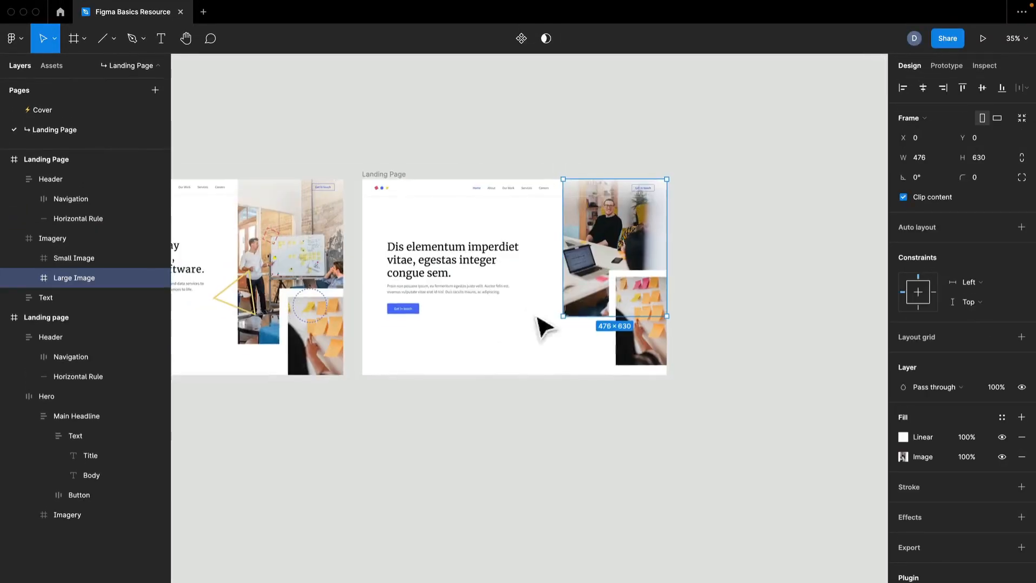
scroll(626, 248, "up", 2)
scroll(631, 252, "up", 5)
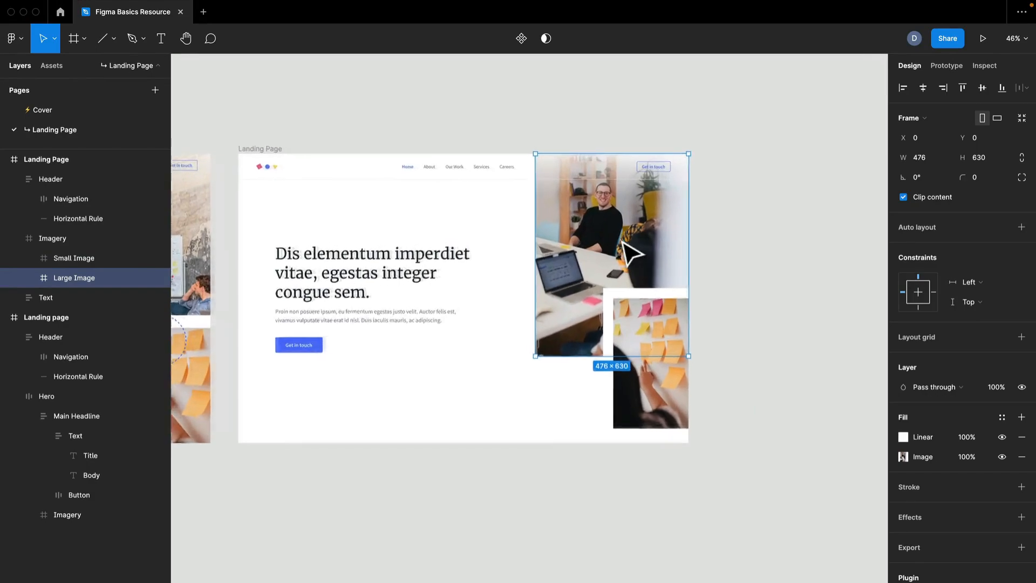